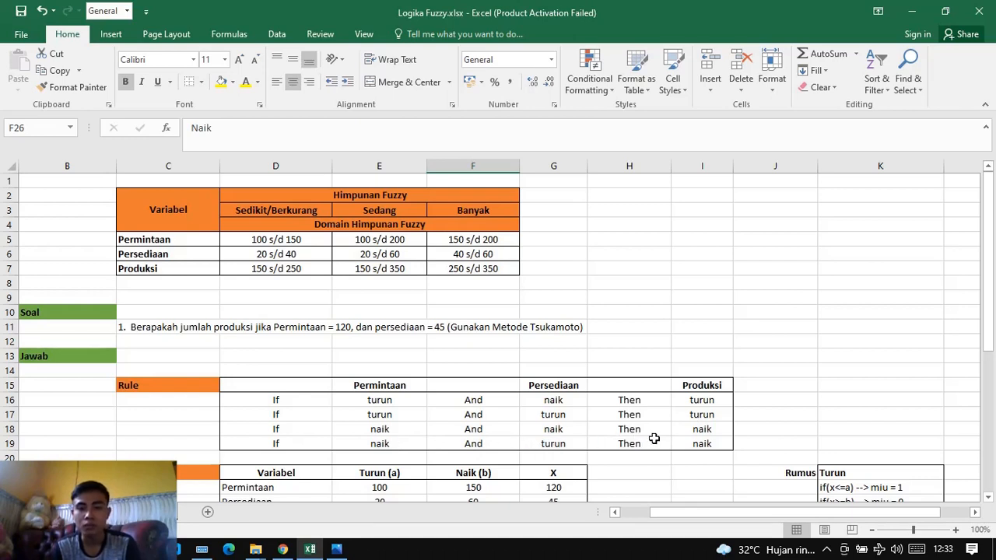
Step: Review the Himpunan table's Turun (a), Naik (b) and X values for Permintaan, Persediaan and Produksi against the problem statement
scroll(655, 441, "down", 3)
left_click(557, 400)
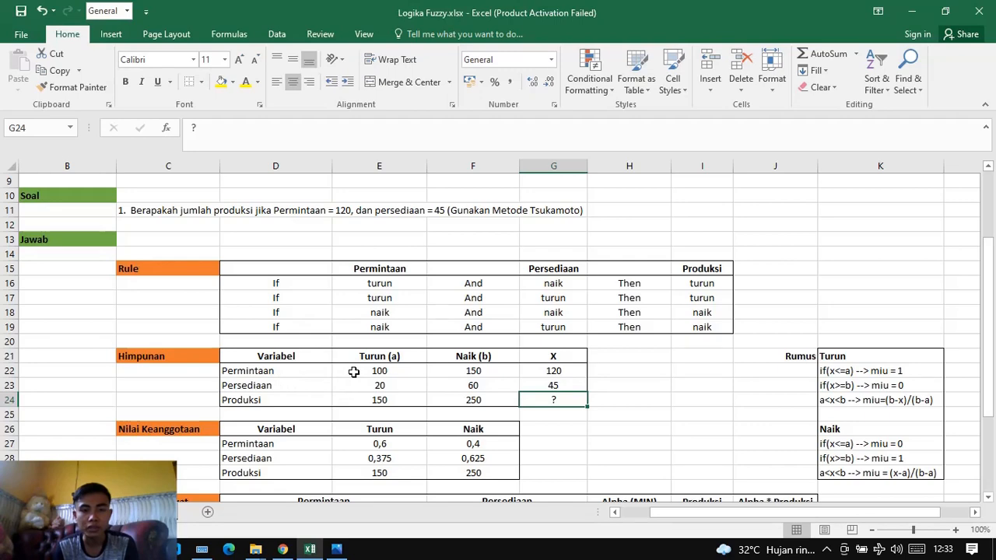
left_click_drag(351, 371, 544, 398)
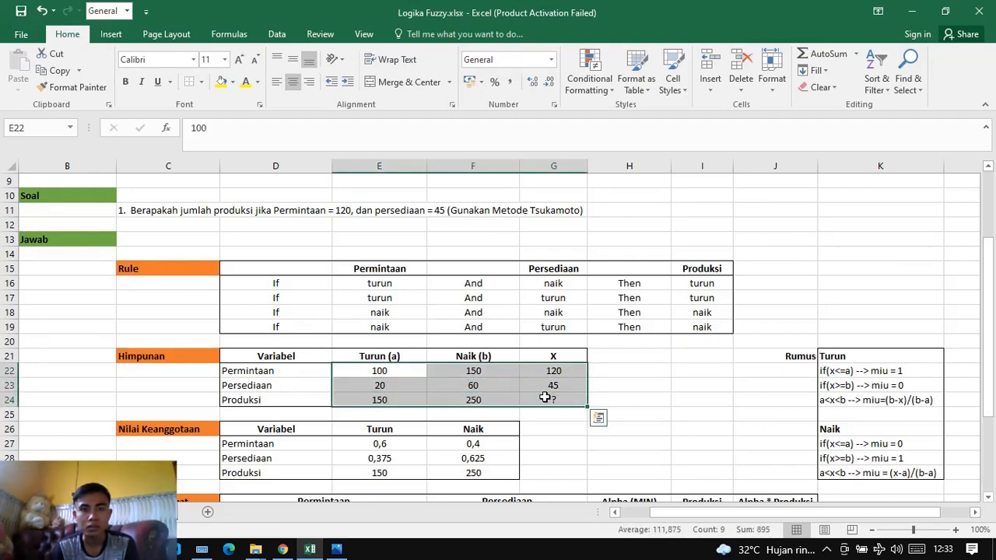
scroll(544, 397, "up", 3)
scroll(545, 398, "down", 3)
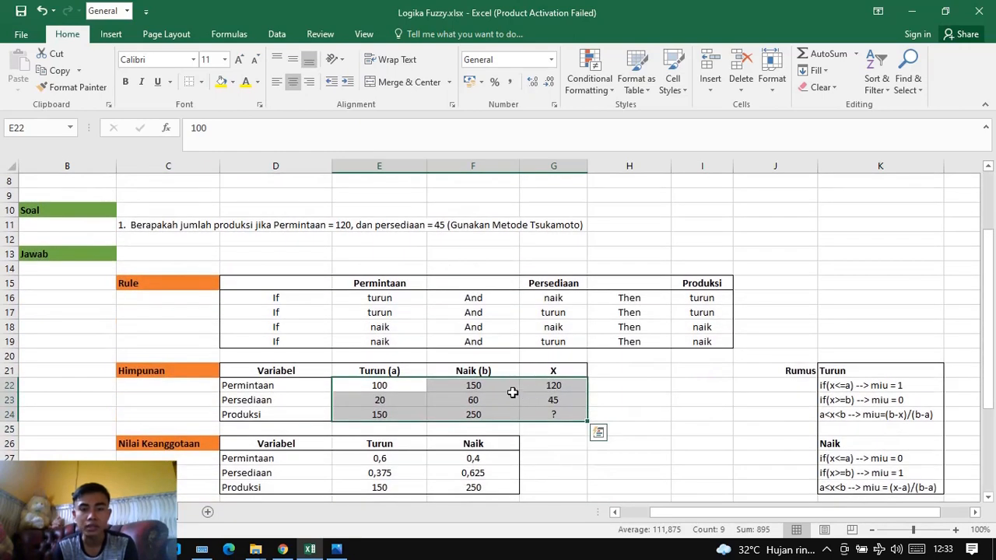
left_click(386, 387)
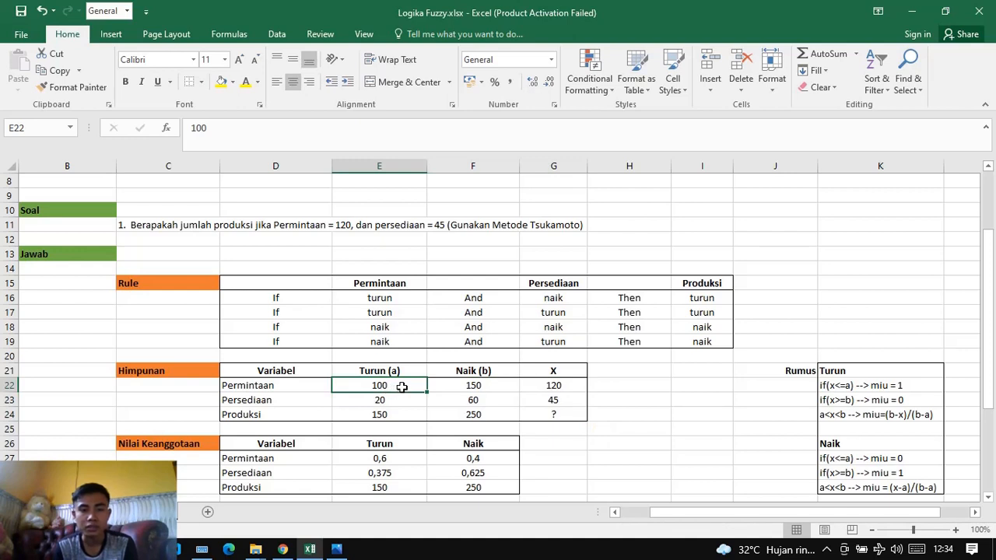
left_click(466, 387)
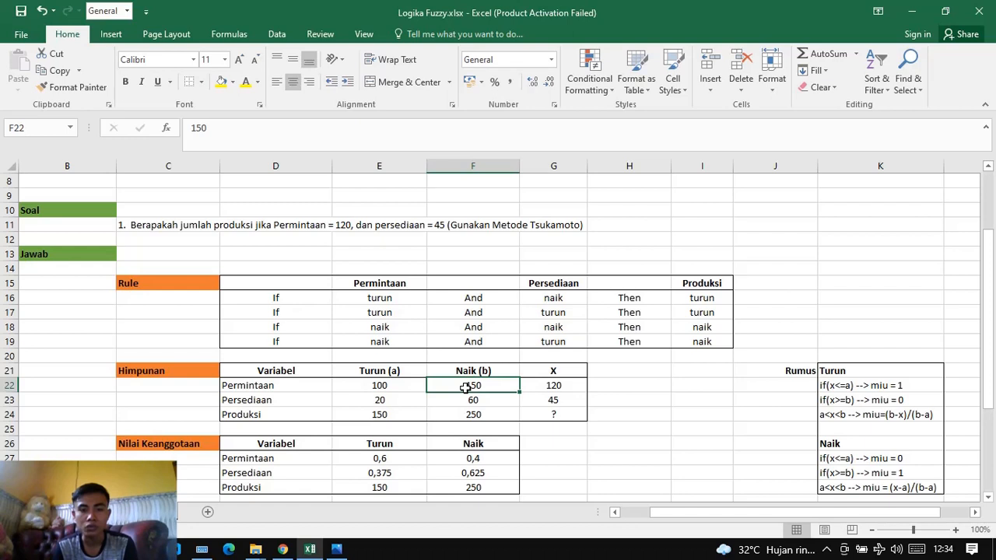
left_click(555, 385)
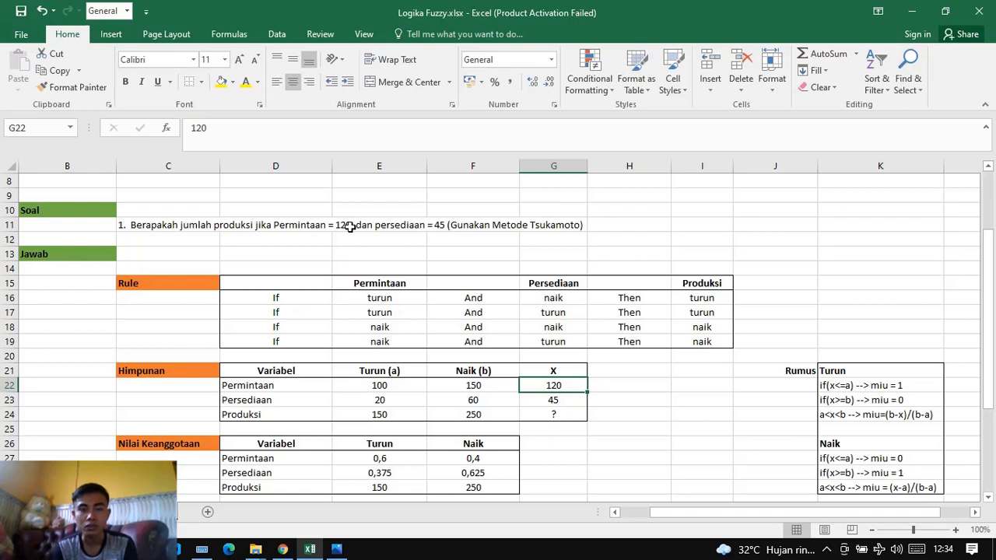
left_click(366, 400)
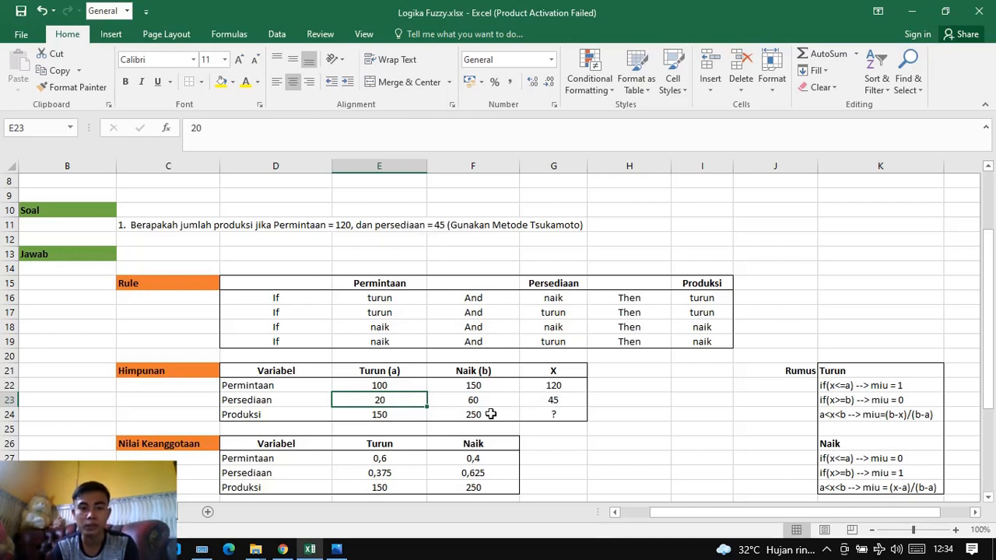
left_click(391, 415)
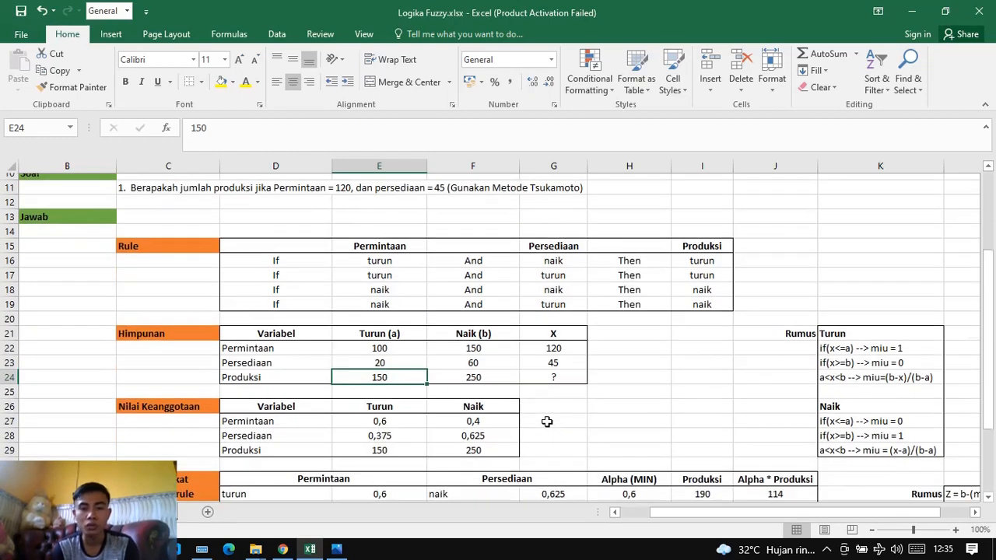
Step: Inspect the Turun and Naik membership formulas for Permintaan in the Nilai Keanggotaan table
scroll(547, 422, "down", 1)
scroll(547, 422, "down", 1)
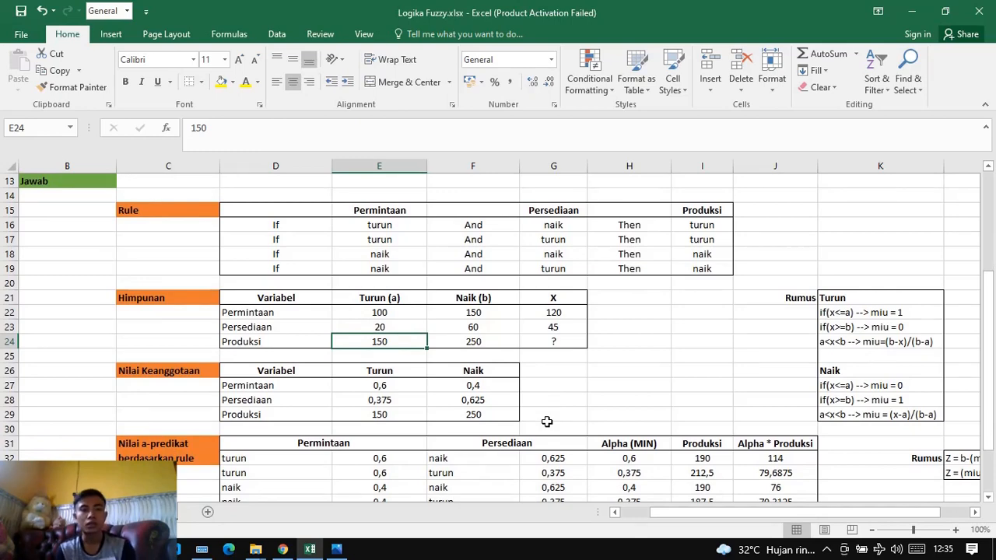
left_click(386, 387)
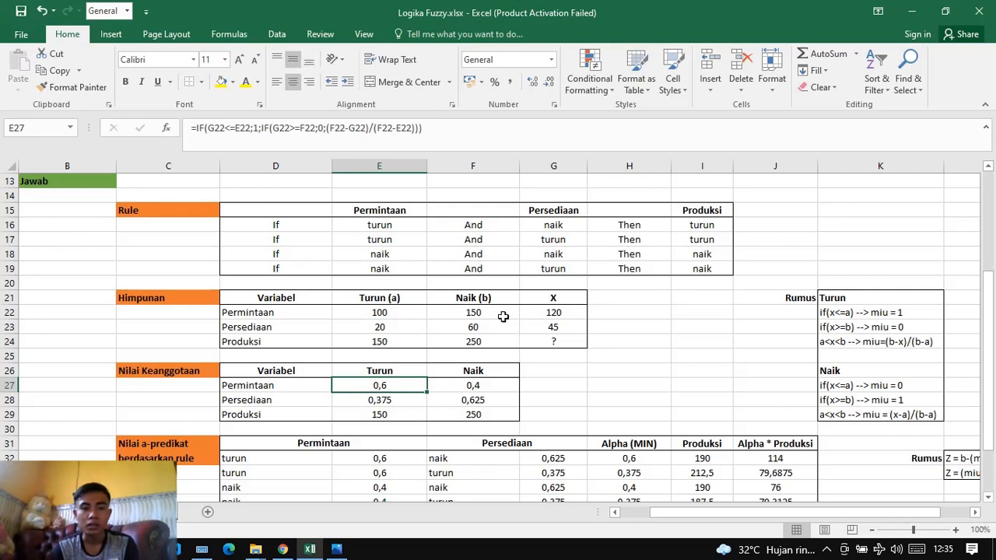
left_click(481, 130)
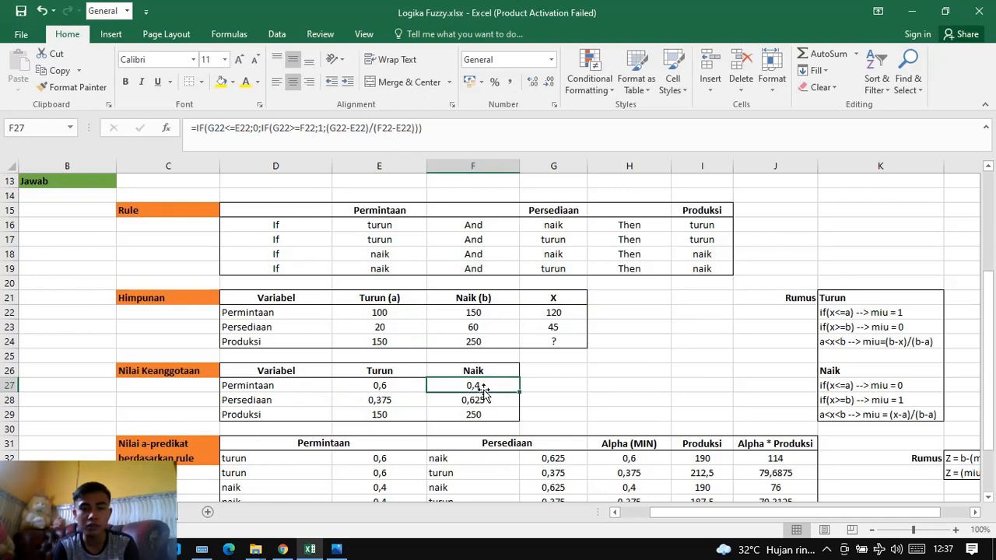
left_click(614, 126)
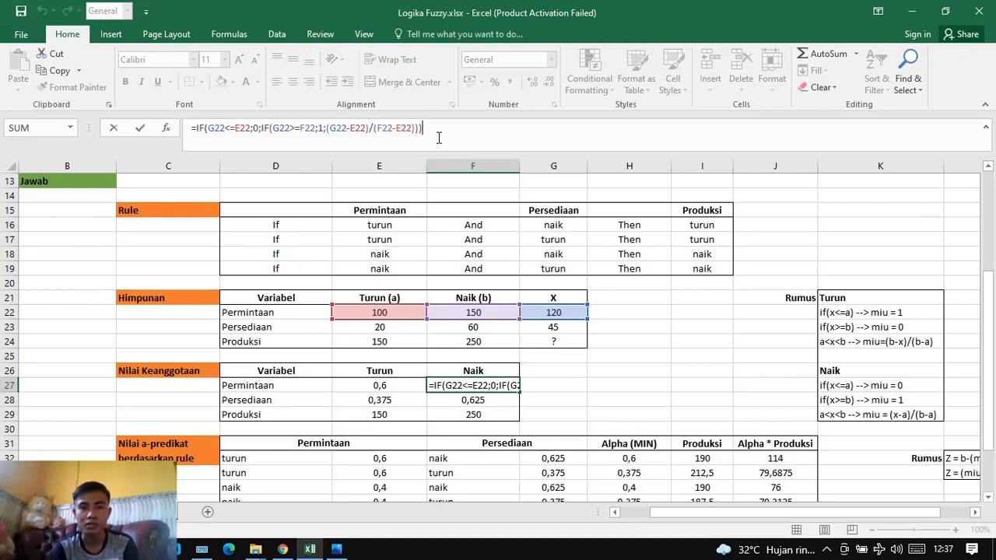
Step: Examine the Turun and Naik membership formulas for Persediaan in E28 and F28, tracing the cells they reference
left_click(379, 400)
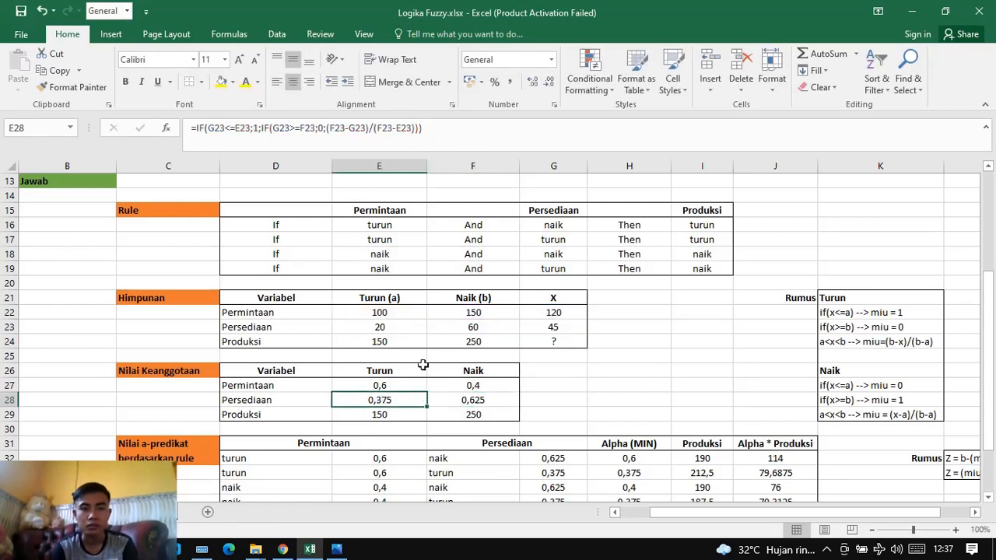
left_click(437, 137)
left_click(436, 137)
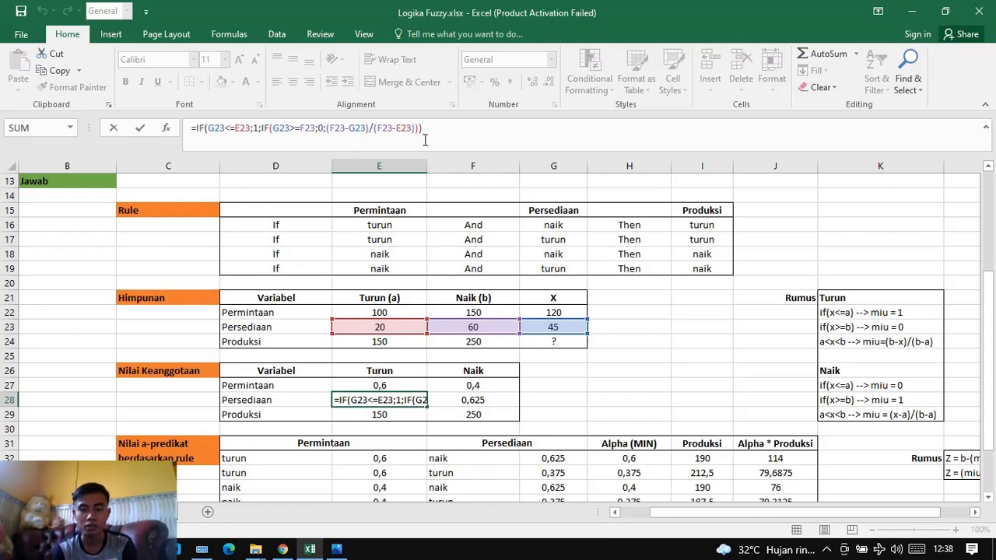
key("Return")
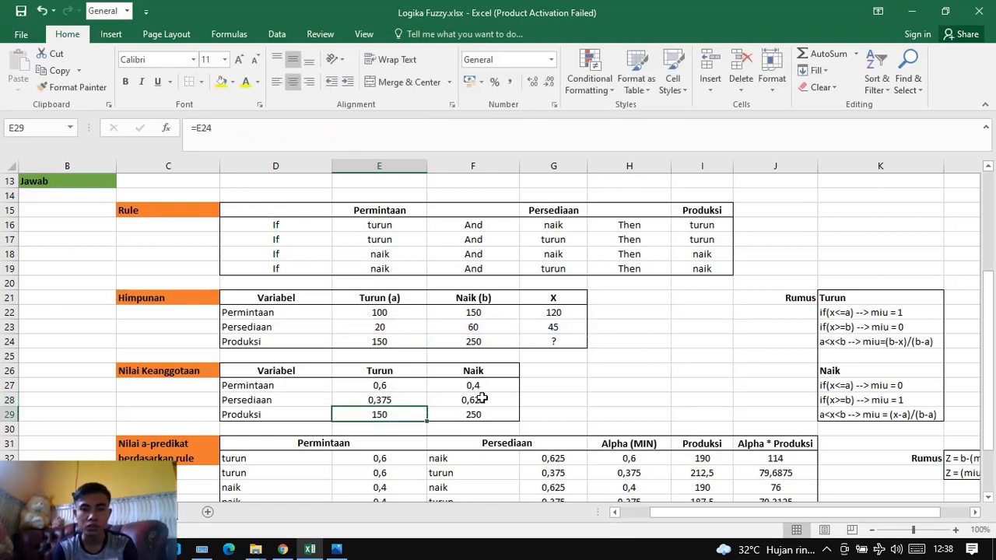
left_click(481, 398)
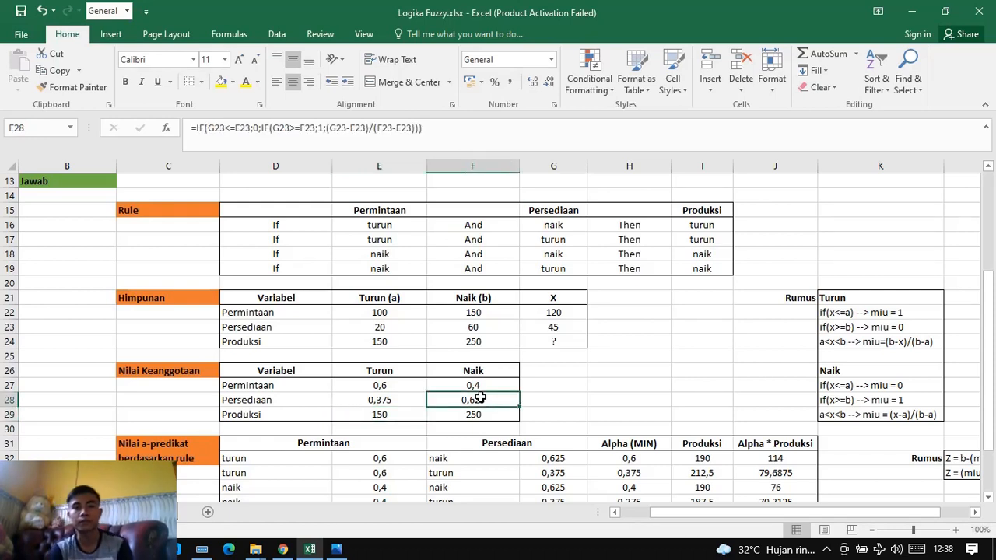
left_click(484, 133)
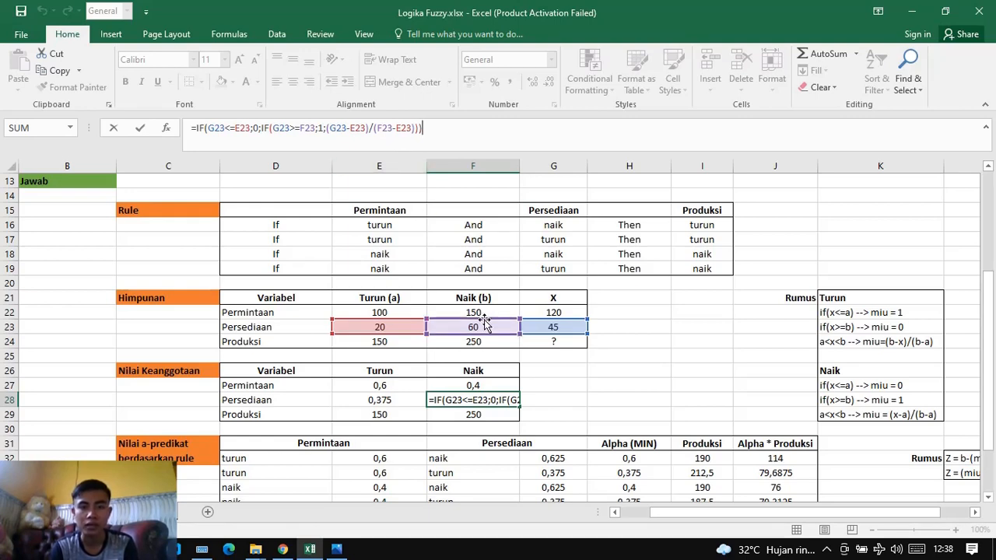
key("Return")
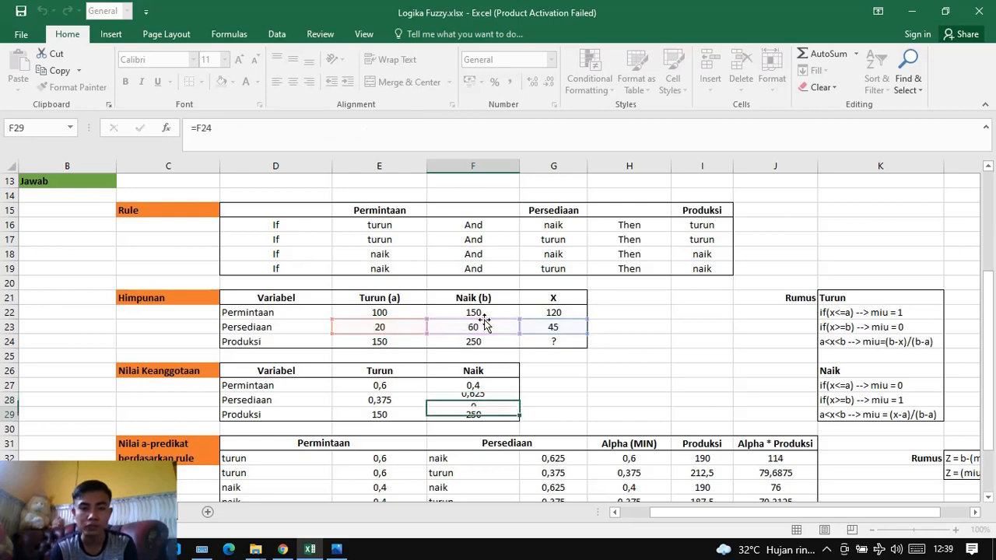
Step: Check which membership cells the Permintaan values in E32:E35 of the a-predikat table refer to for each rule
scroll(542, 367, "down", 1)
scroll(541, 367, "down", 2)
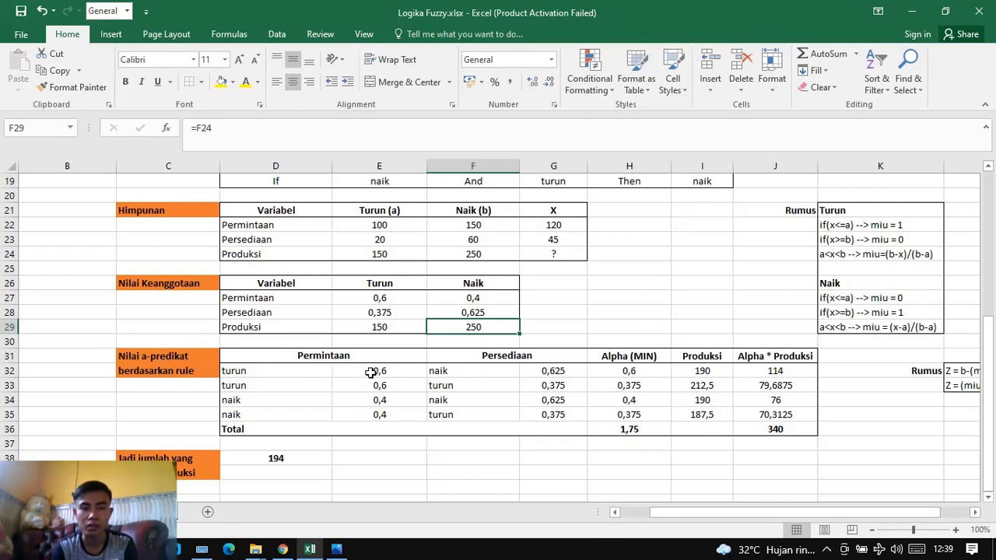
left_click_drag(372, 372, 371, 416)
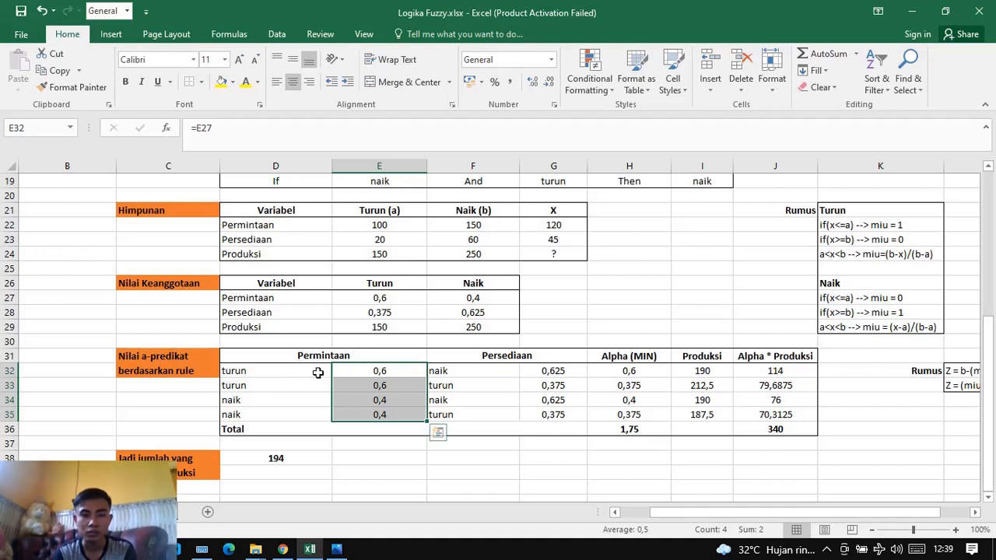
left_click_drag(296, 372, 301, 413)
left_click(362, 372)
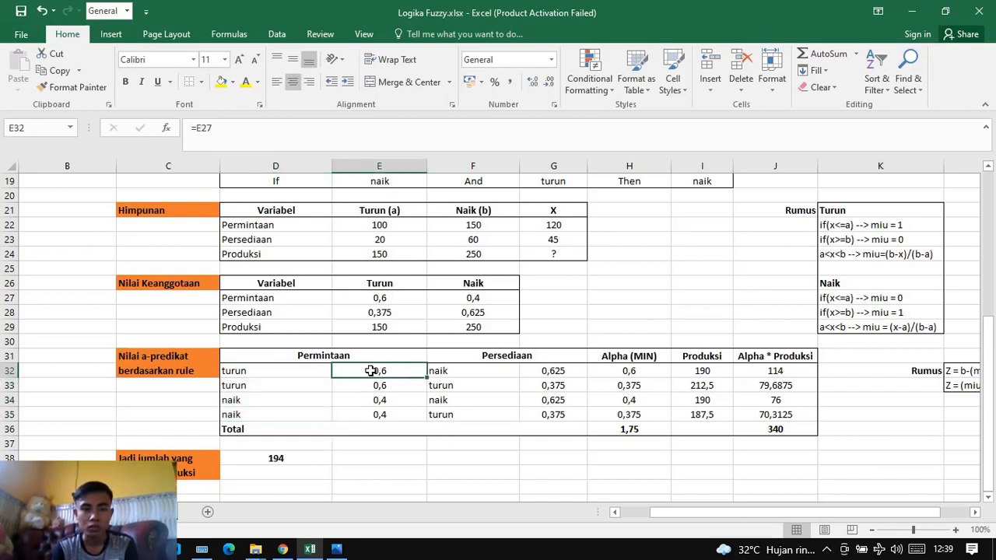
double_click(371, 371)
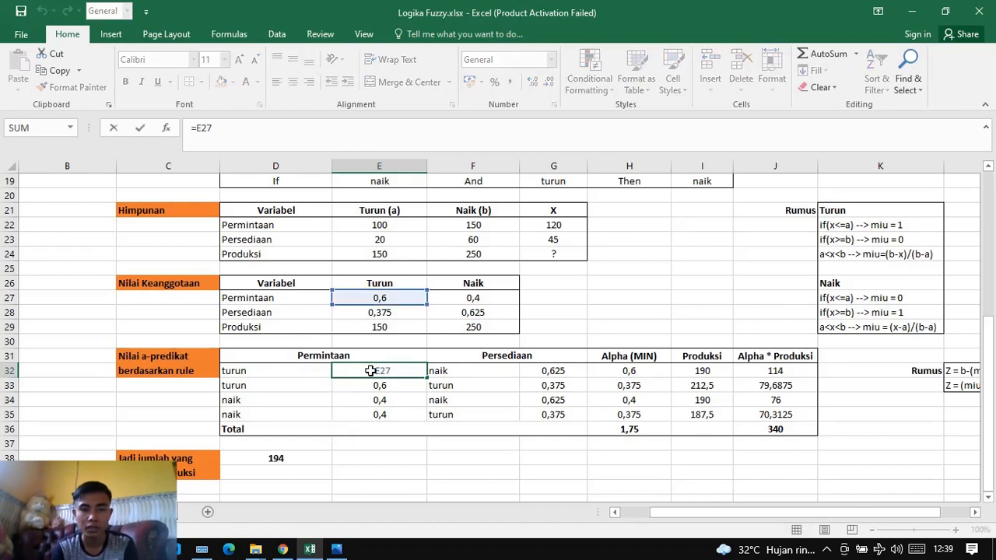
key("Return")
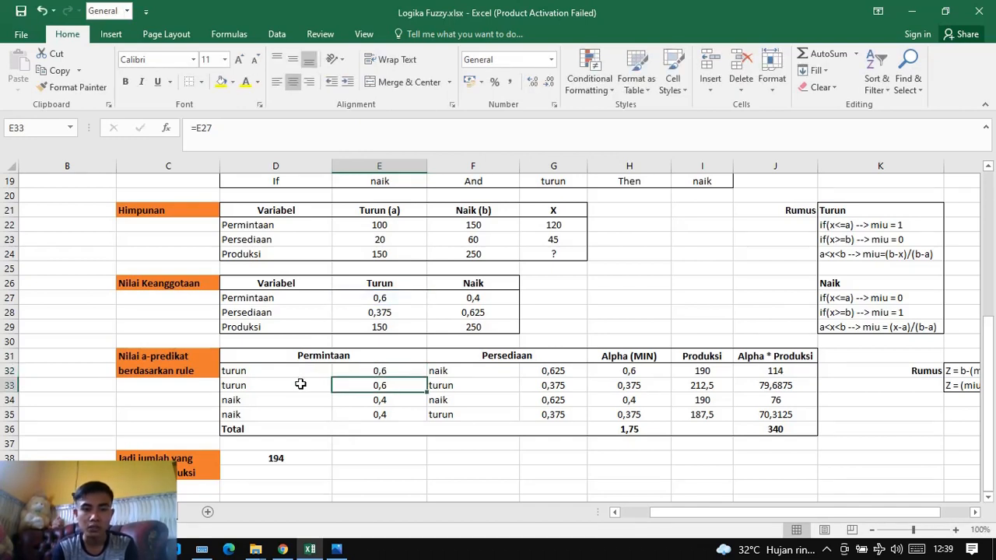
left_click(385, 401)
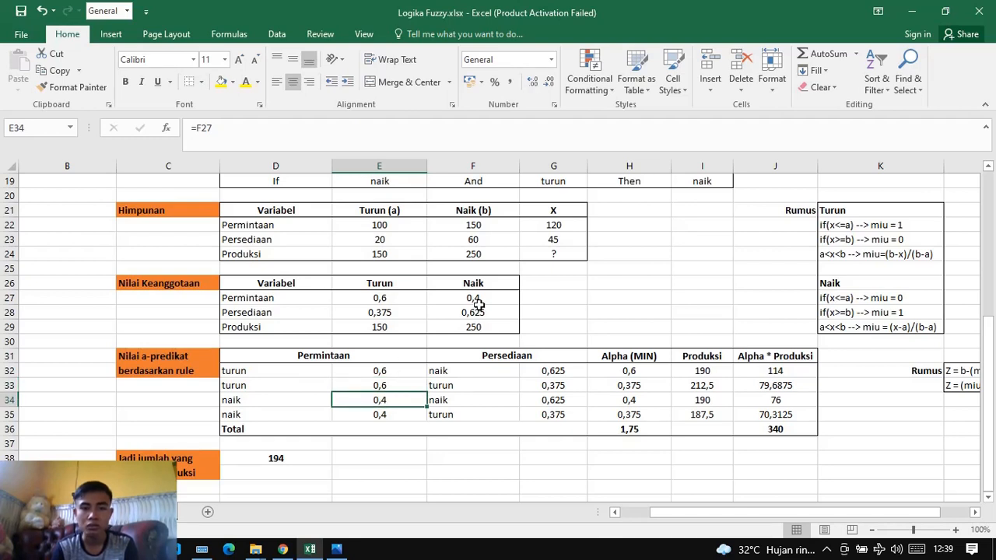
key("Down")
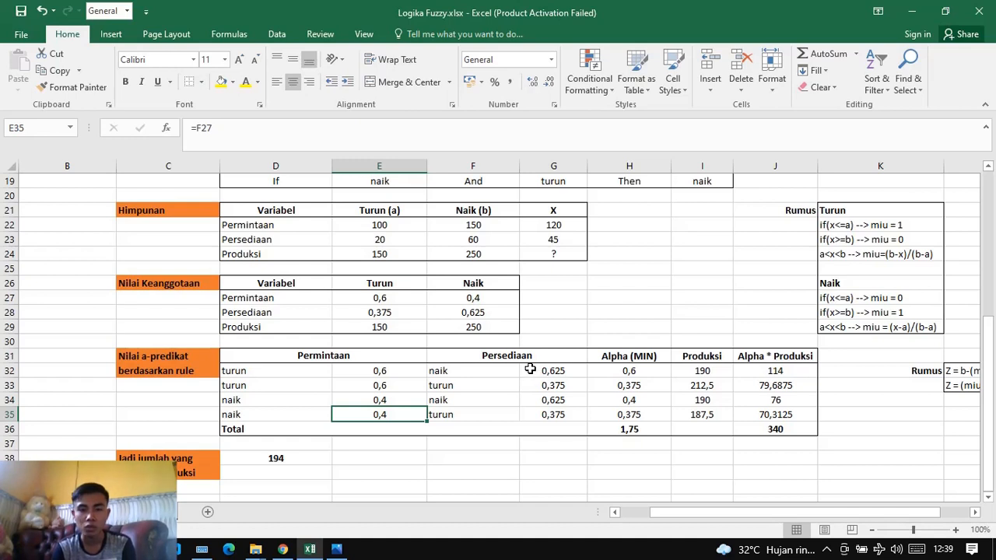
Step: Compare the Persediaan values in G32:G35 with the Persediaan membership values in E28:F28
left_click_drag(549, 371, 554, 410)
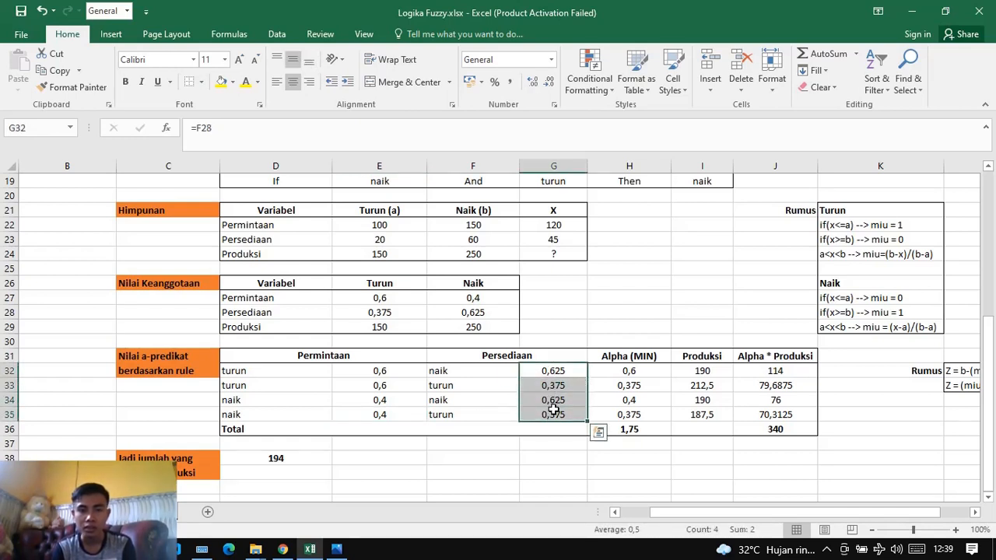
left_click_drag(347, 310, 467, 312)
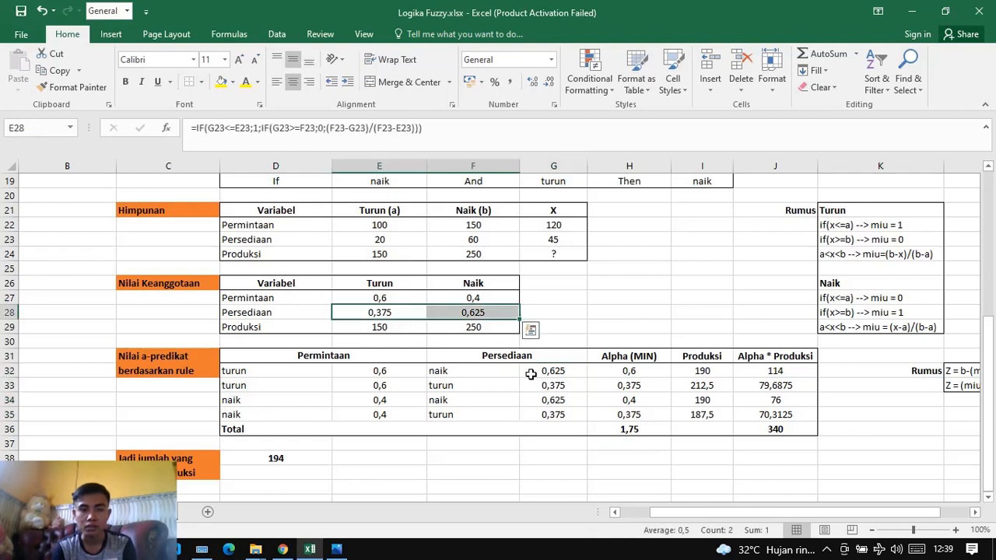
left_click(529, 372)
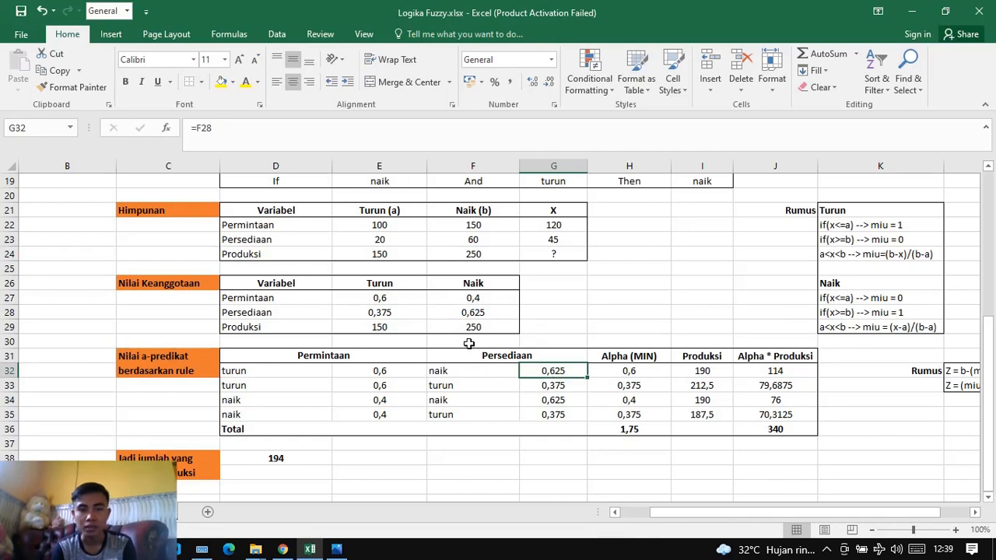
Step: Re-enter the second rule's Persediaan value in G33 as the reference =E28
left_click(560, 387)
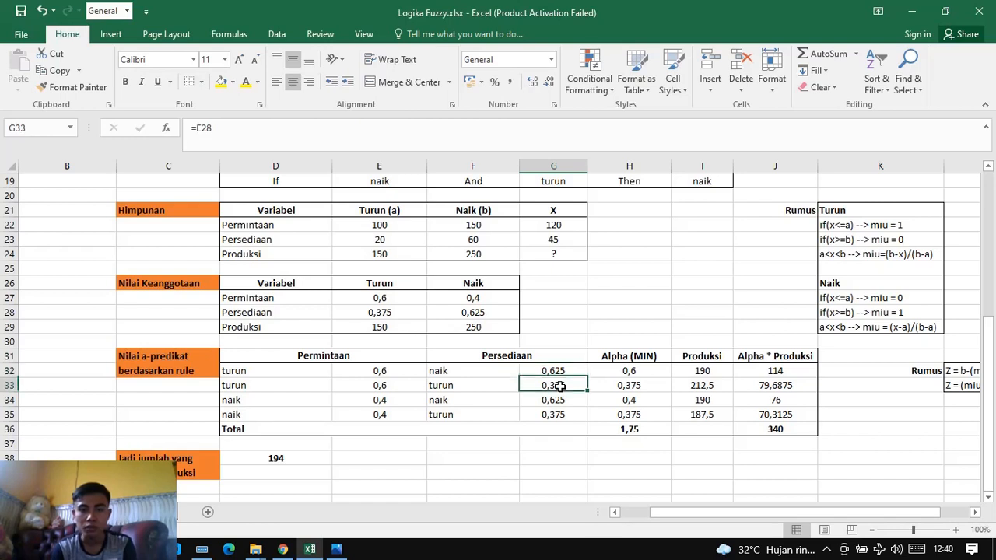
type("=")
left_click(380, 312)
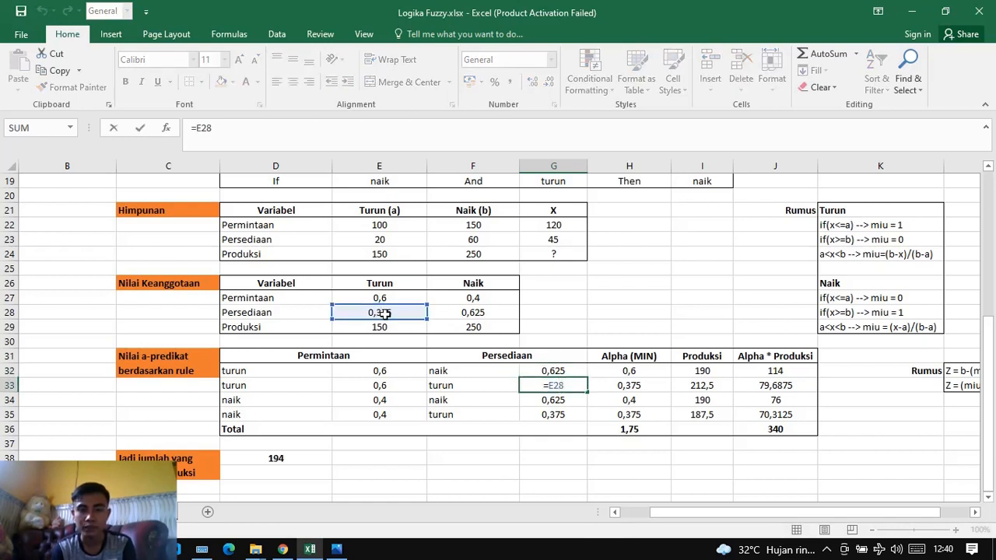
key("Return")
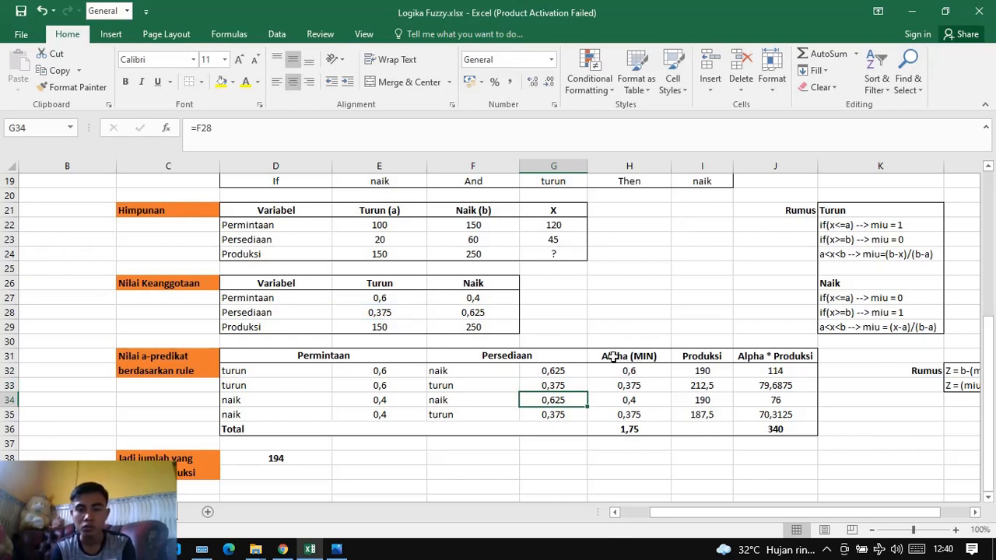
Step: Inspect the MIN formulas in the Alpha (MIN) column for the four rules, H32:H35
left_click(640, 372)
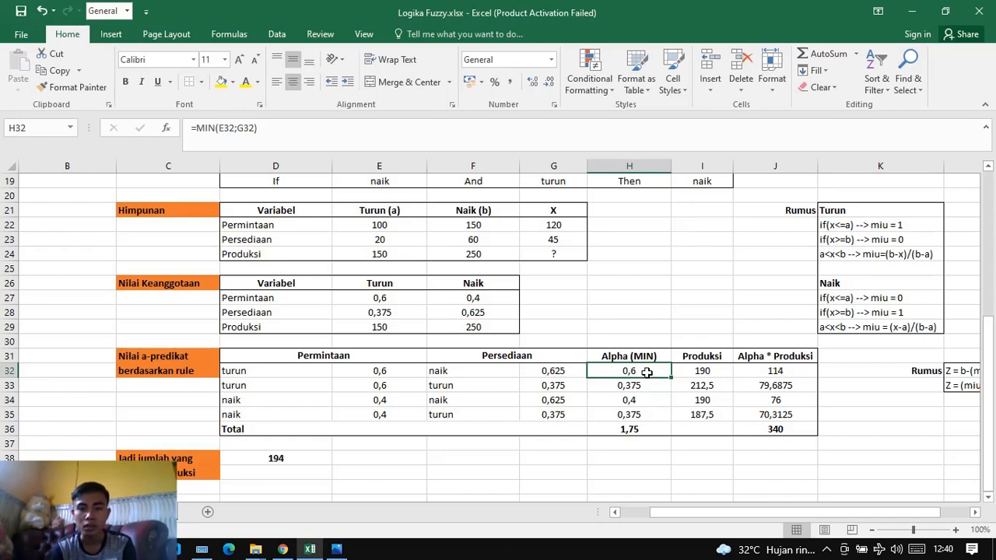
double_click(647, 372)
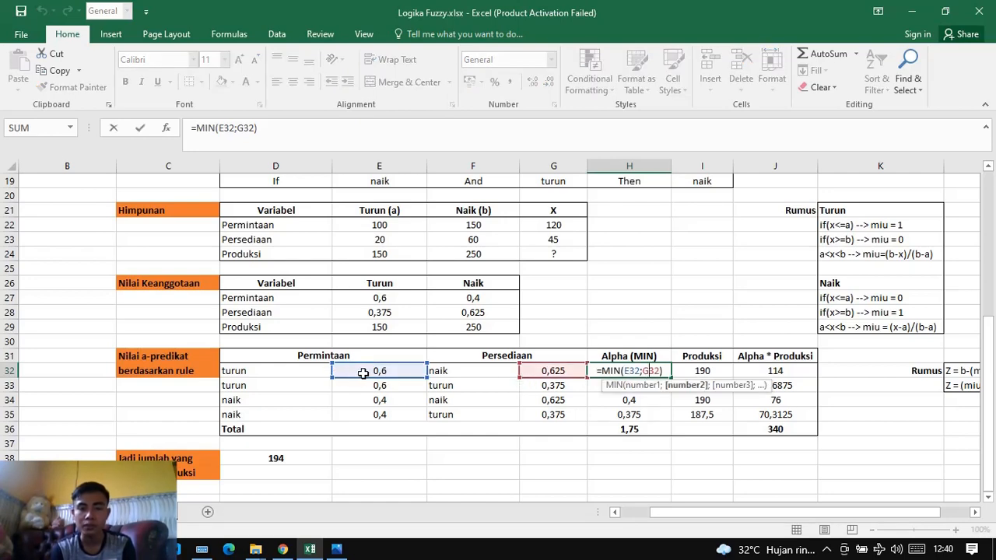
left_click(645, 384)
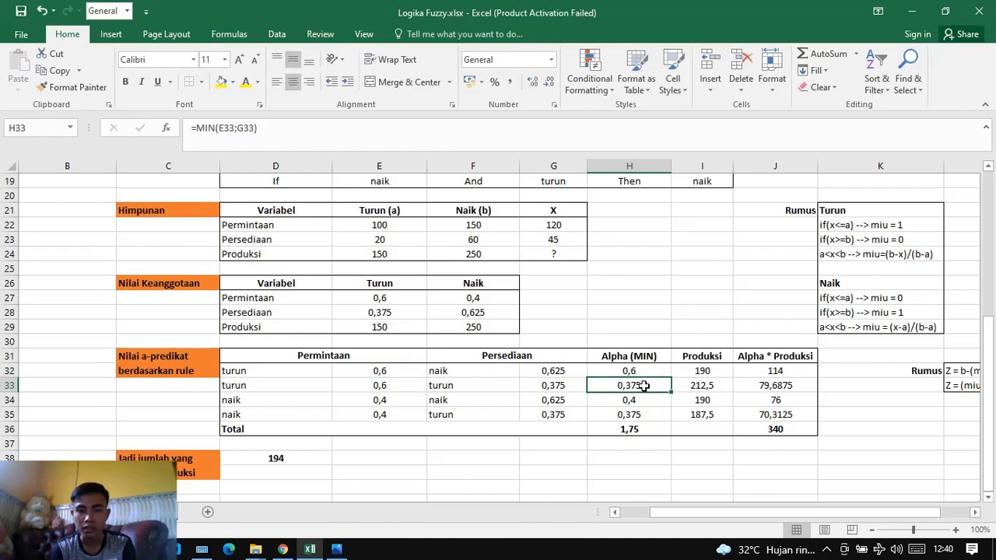
left_click_drag(645, 384, 645, 413)
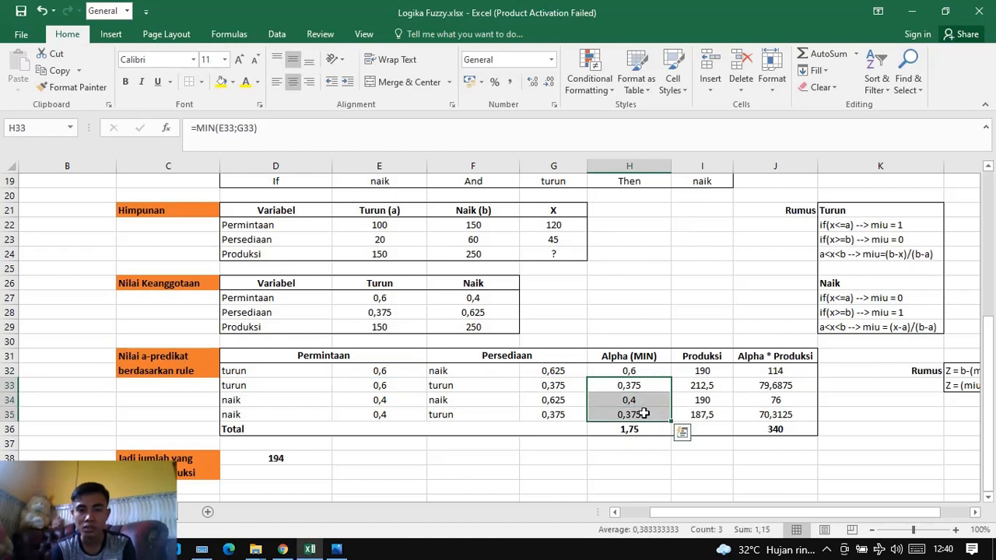
Step: Clear the Alpha (MIN) cells H33:H35 and refill them by copying the MIN formula down from H32
left_click_drag(644, 374, 645, 416)
left_click(645, 384)
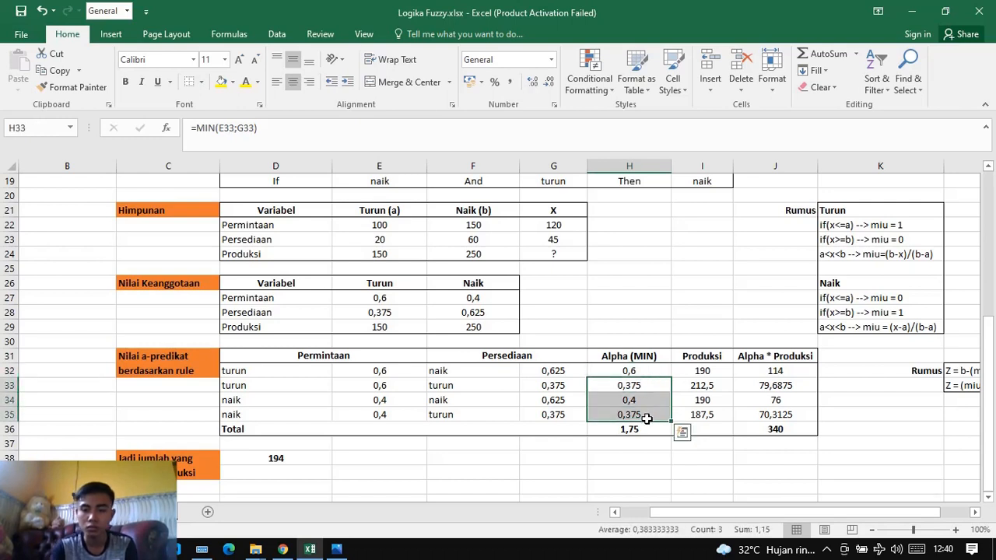
key("Delete")
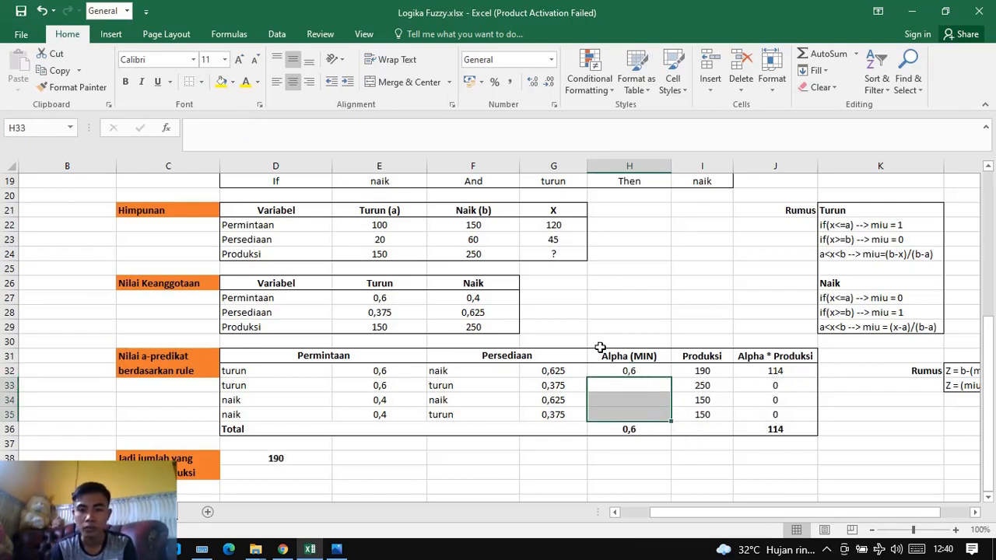
left_click(638, 373)
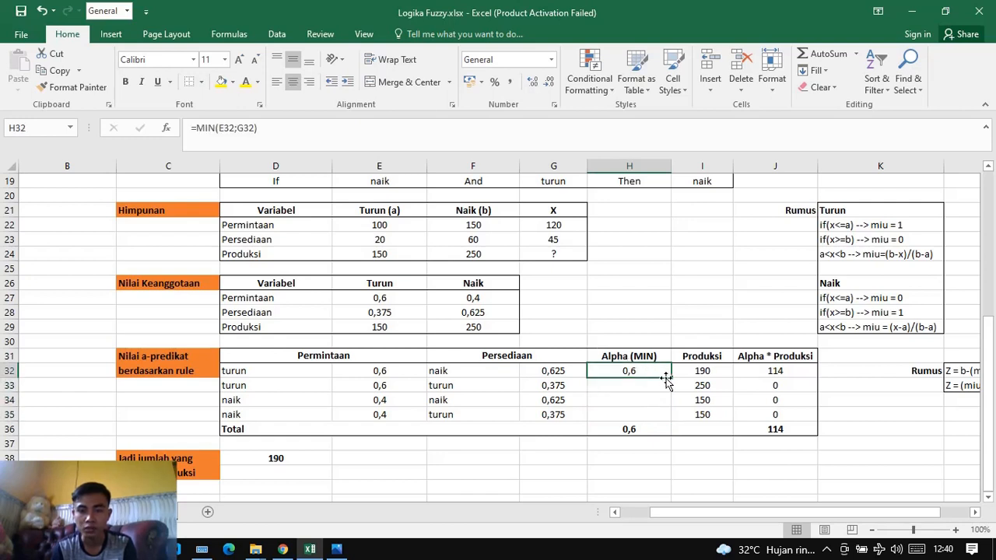
left_click_drag(671, 378, 673, 421)
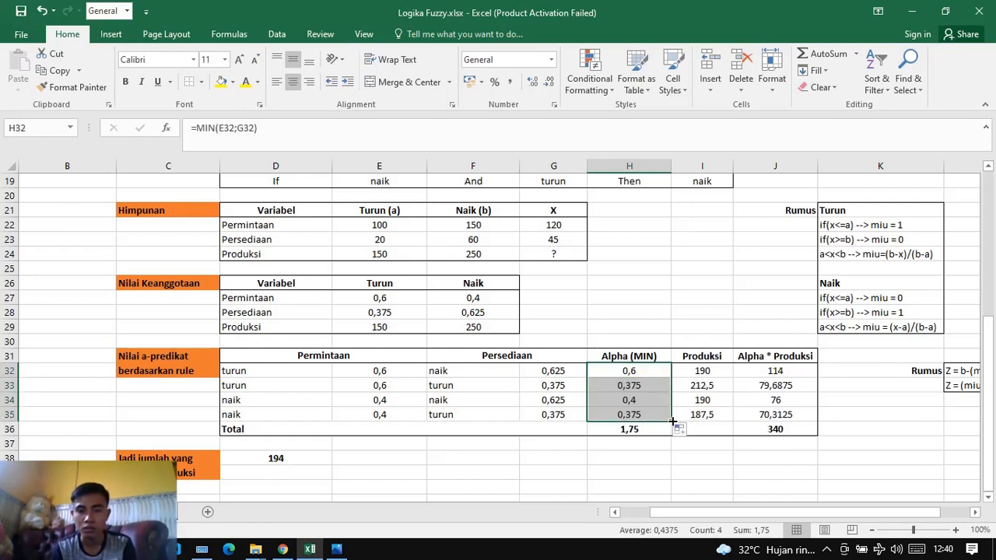
left_click(730, 427)
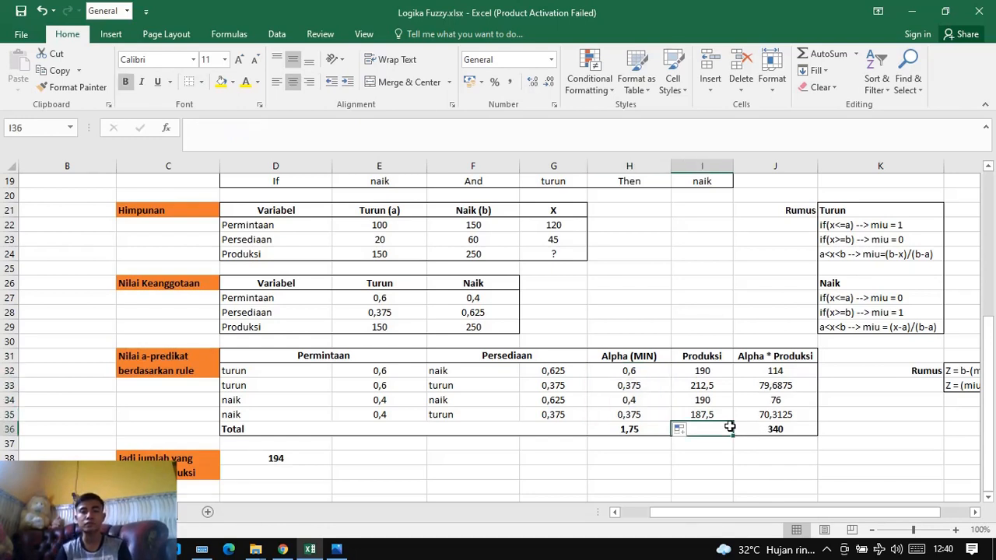
Step: Inspect the Produksi IF formulas of the first two rules in I32:I33 and the E29 cell they refer to
left_click(743, 389)
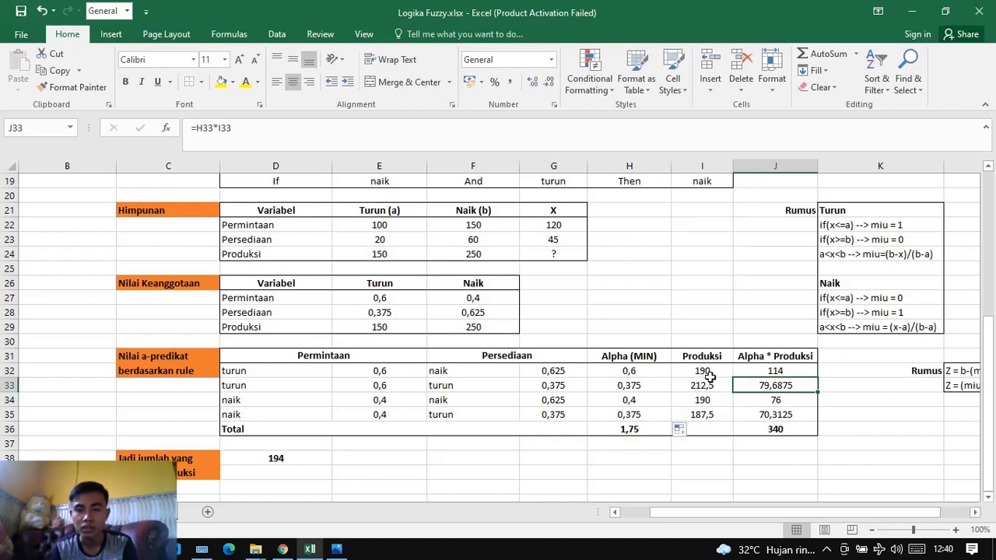
left_click(703, 369)
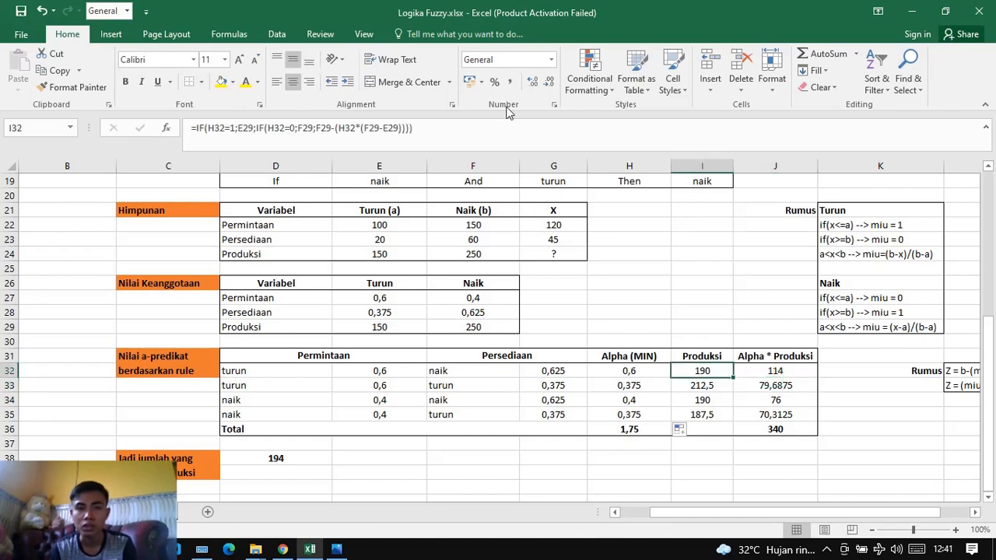
left_click(503, 130)
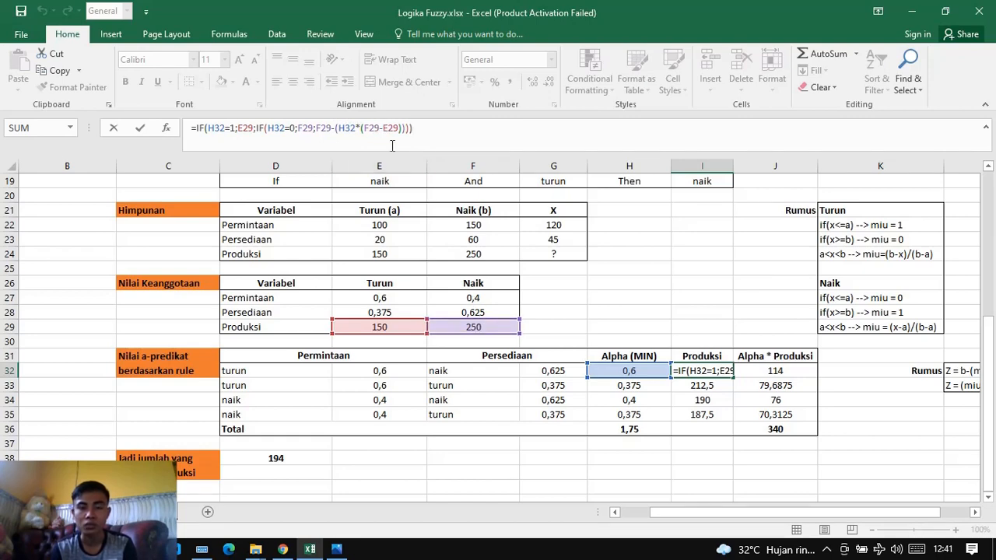
left_click(379, 328)
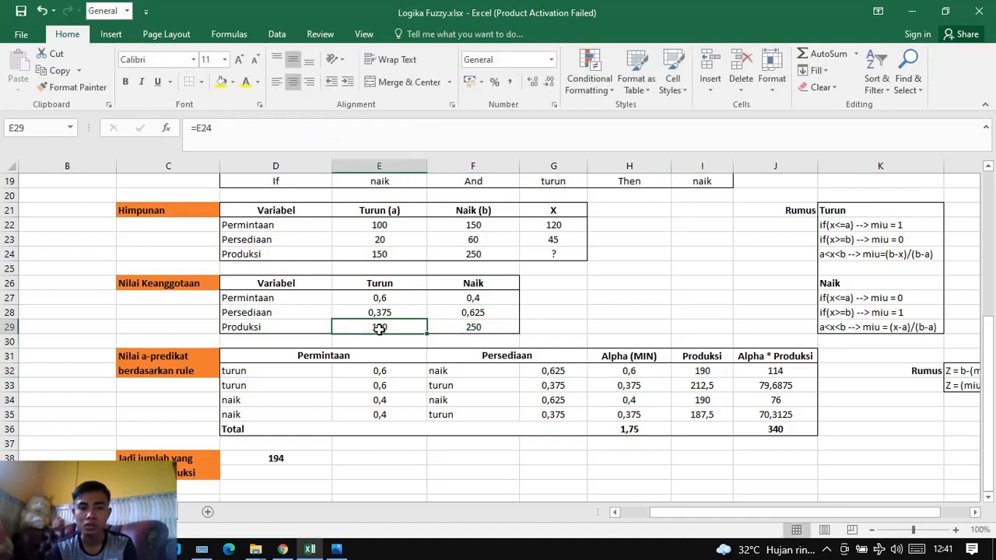
left_click(713, 386)
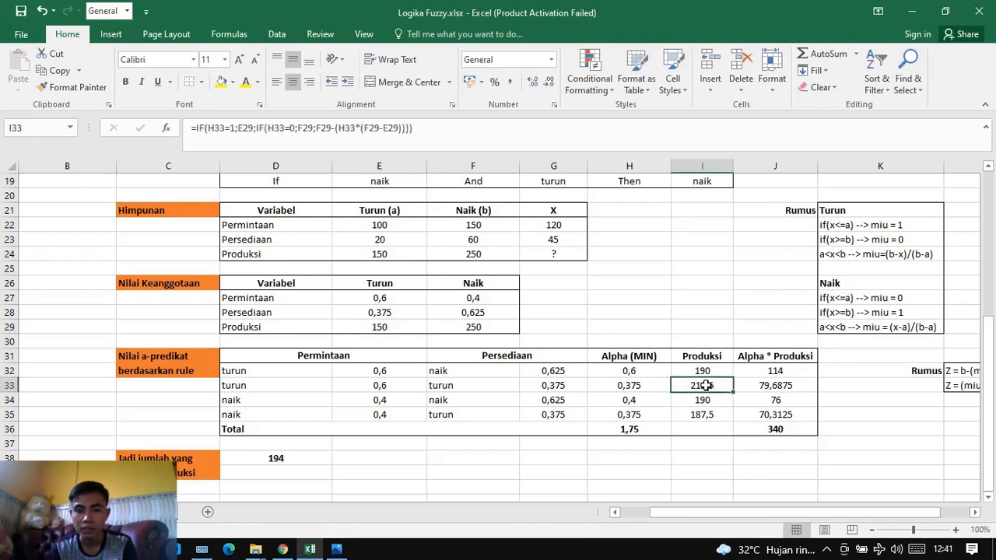
left_click_drag(702, 372, 705, 383)
left_click(705, 386)
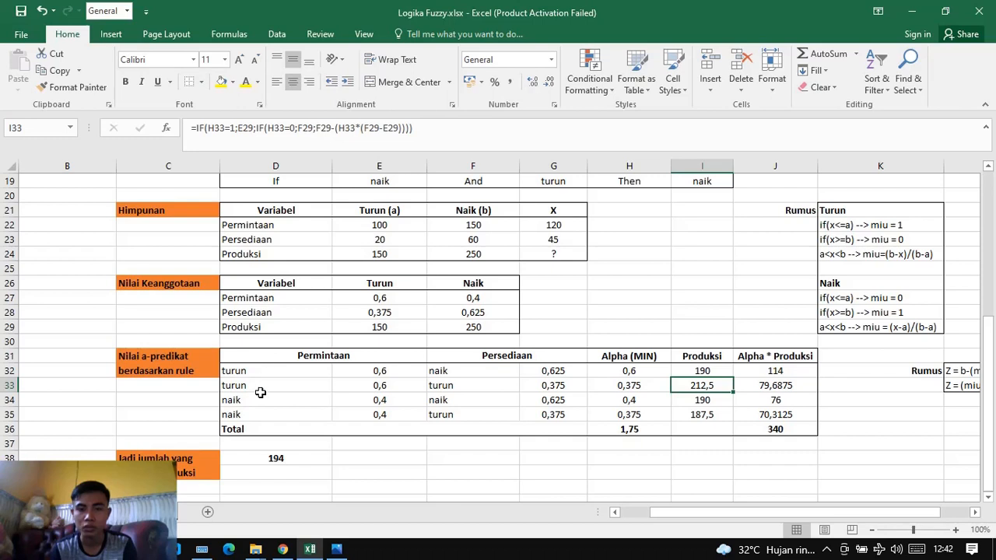
Step: Examine the Produksi IF formulas of the two naik rules in I34:I35 and the alpha value used in H35
left_click(698, 401)
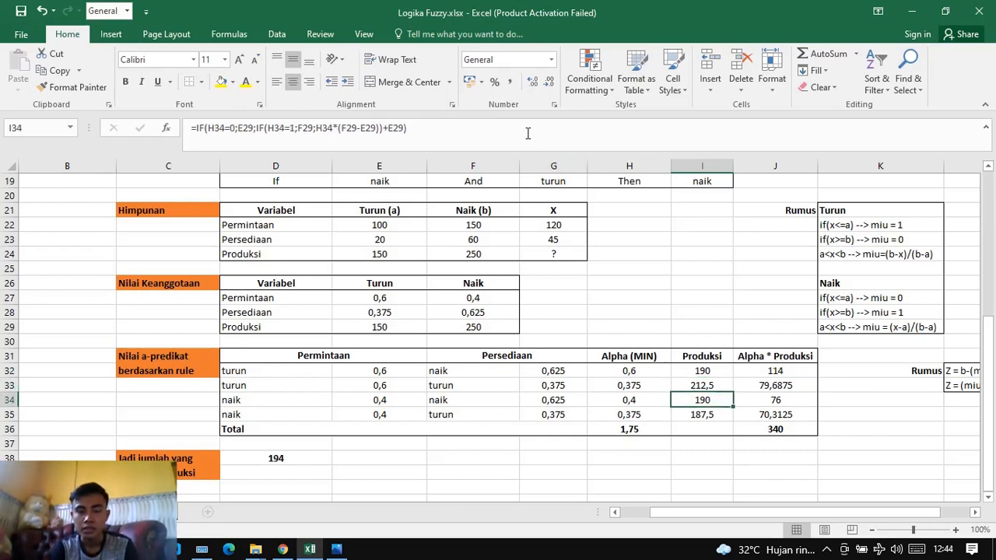
left_click(529, 133)
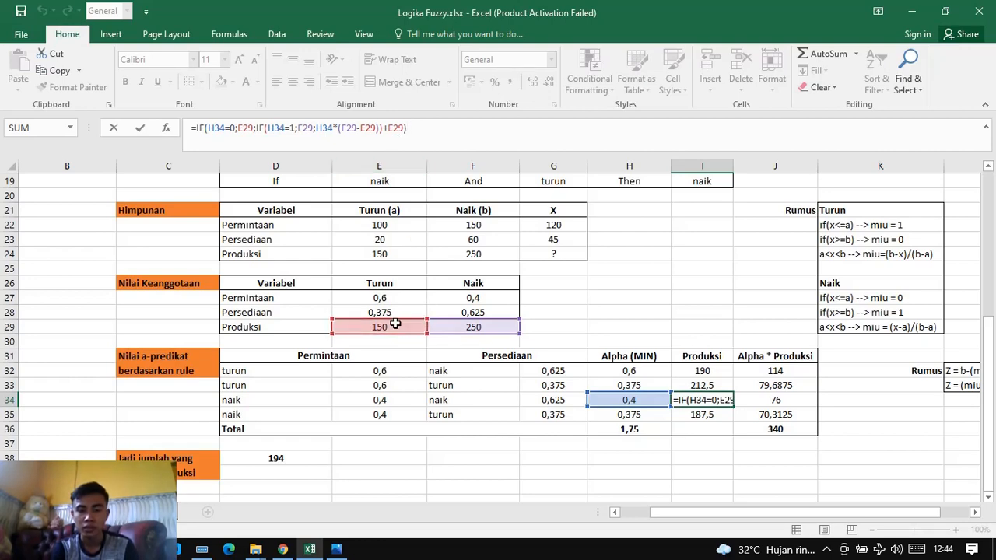
key("Return")
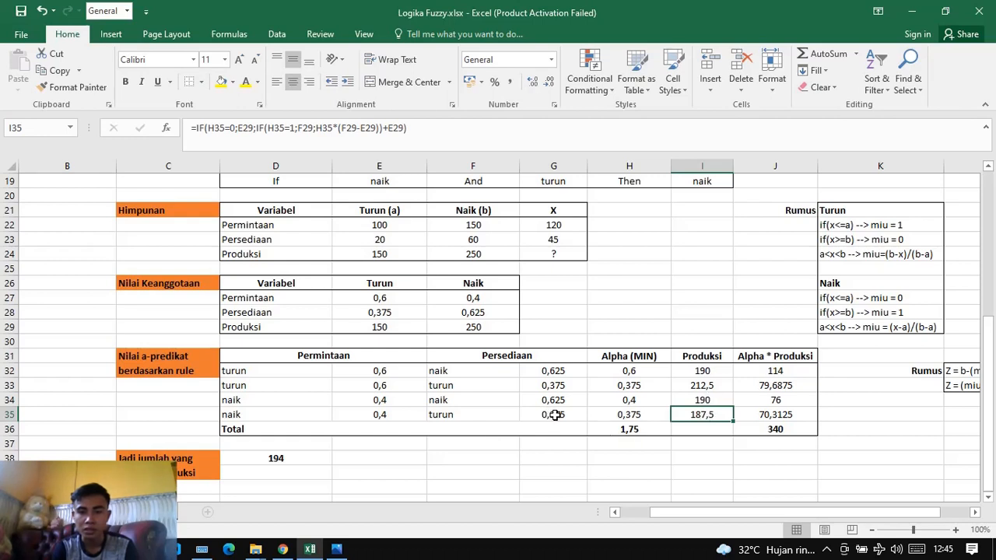
left_click(638, 415)
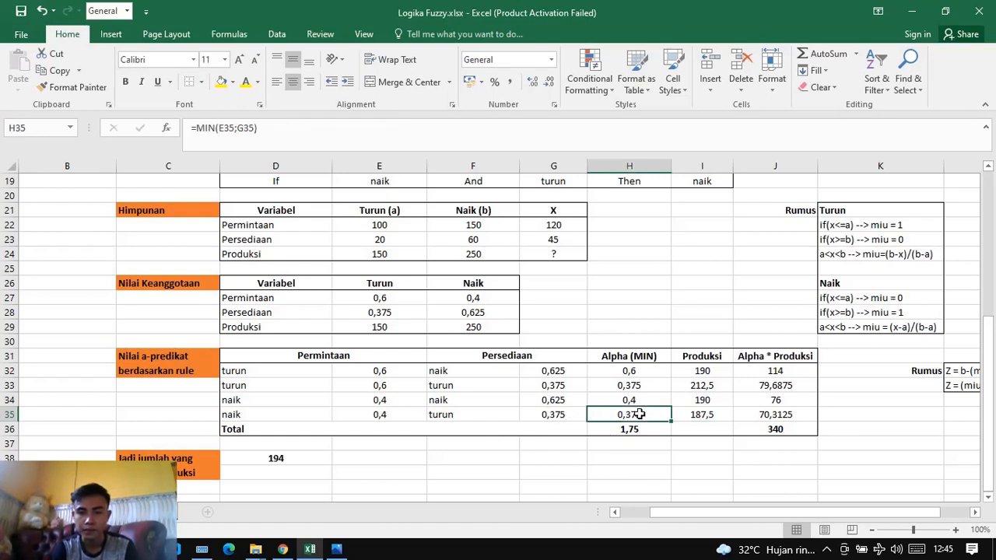
Step: Check which cells the Alpha * Produksi formulas in J32 and J33 multiply
left_click(779, 372)
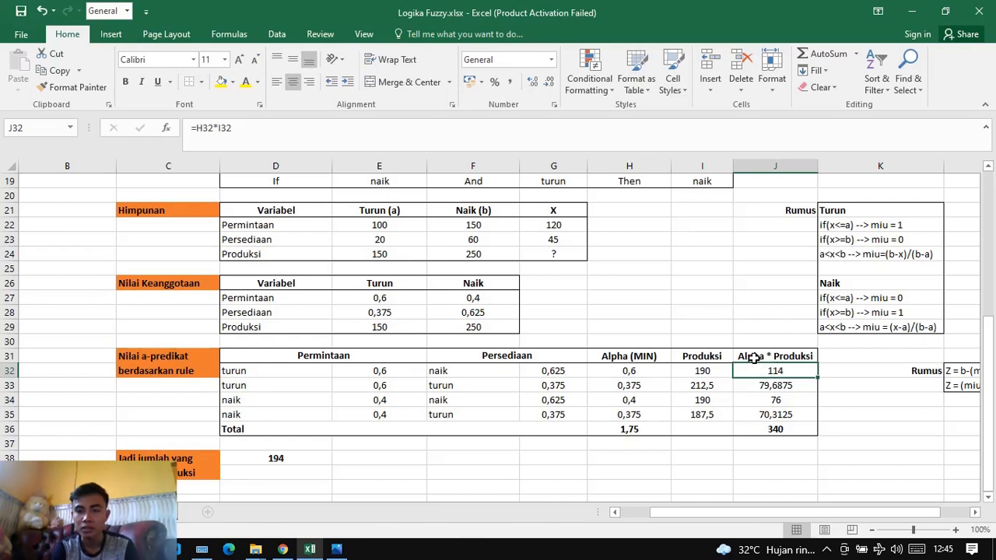
double_click(791, 370)
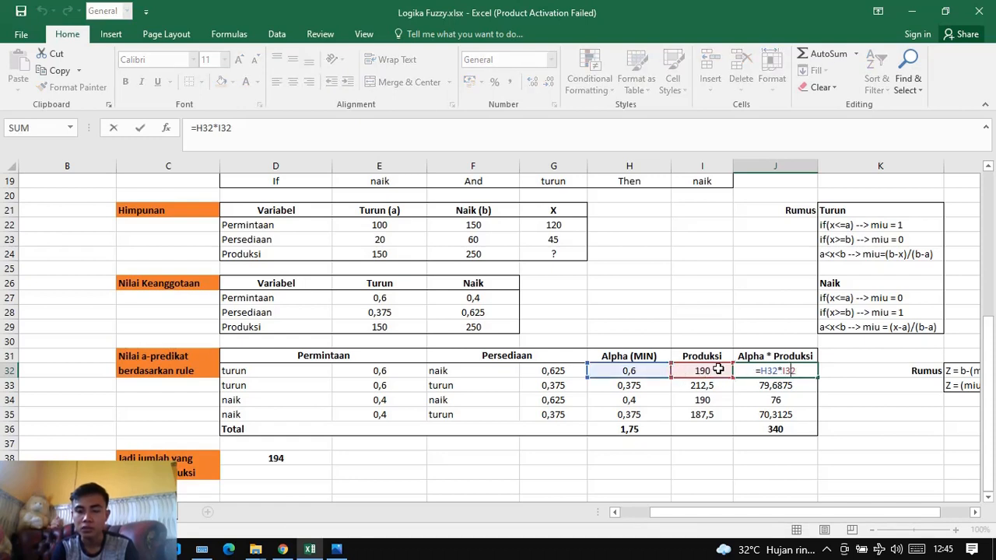
key("Return")
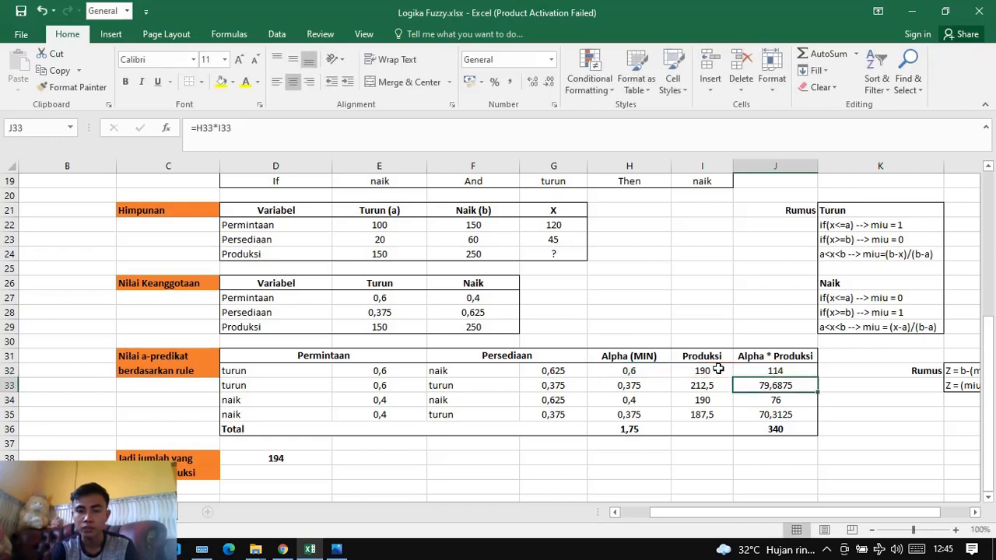
left_click(789, 372)
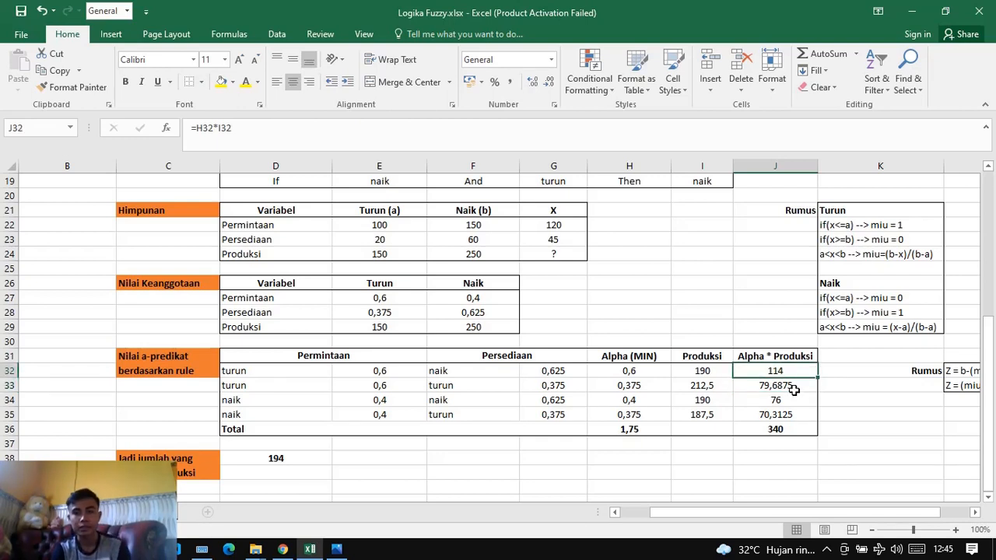
left_click(776, 442)
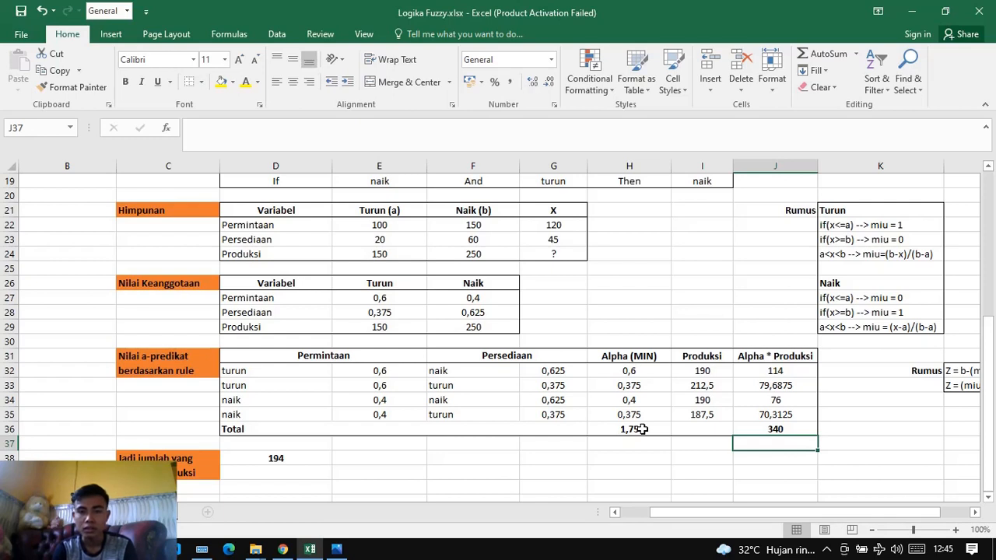
Step: Review the Alpha (MIN) total formula in H36 against the summed cells H32:H35
left_click(641, 430)
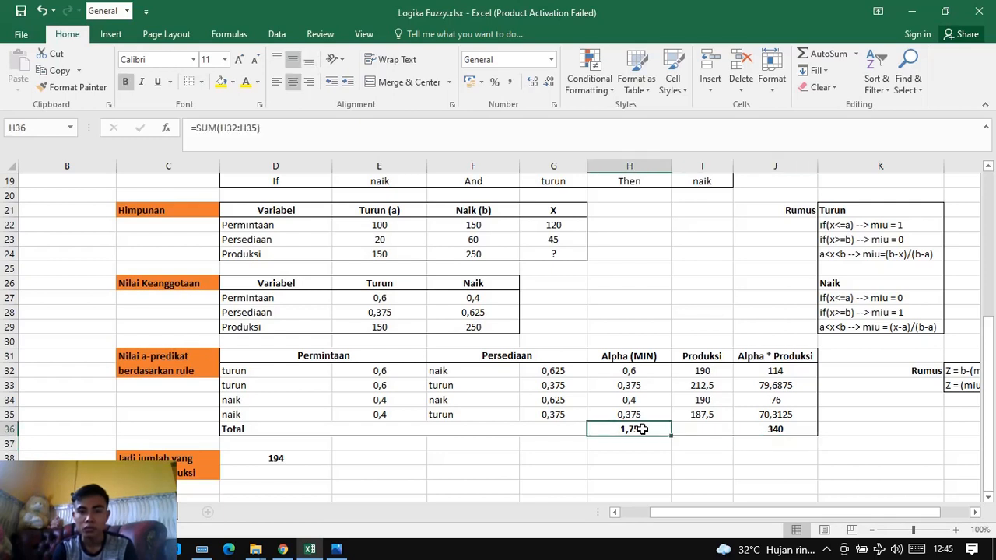
double_click(638, 428)
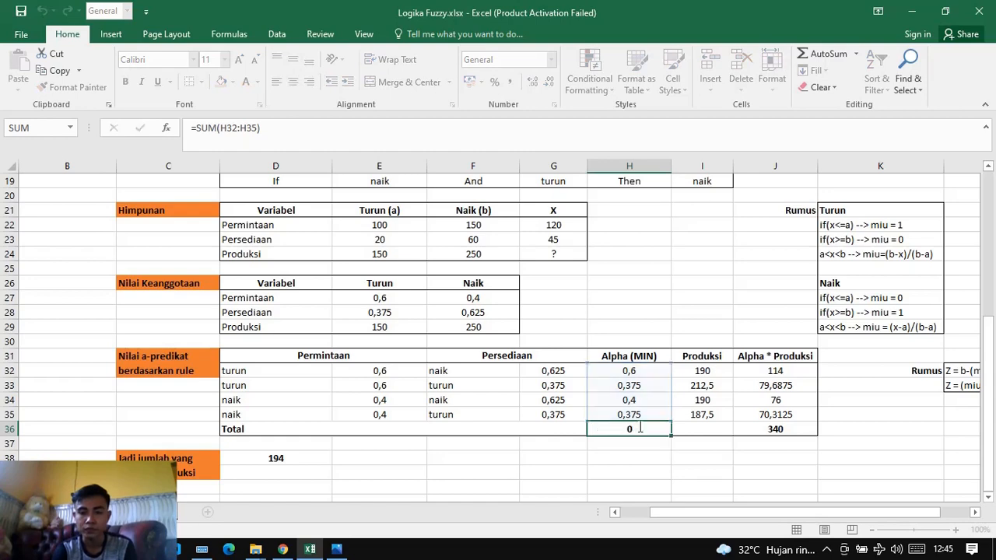
key("Return")
left_click(629, 430)
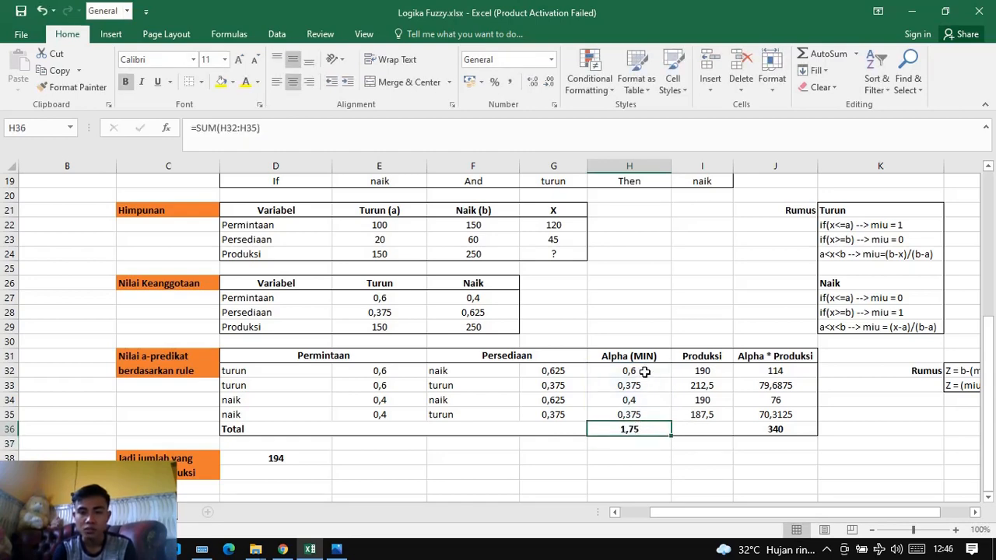
left_click_drag(645, 373, 646, 416)
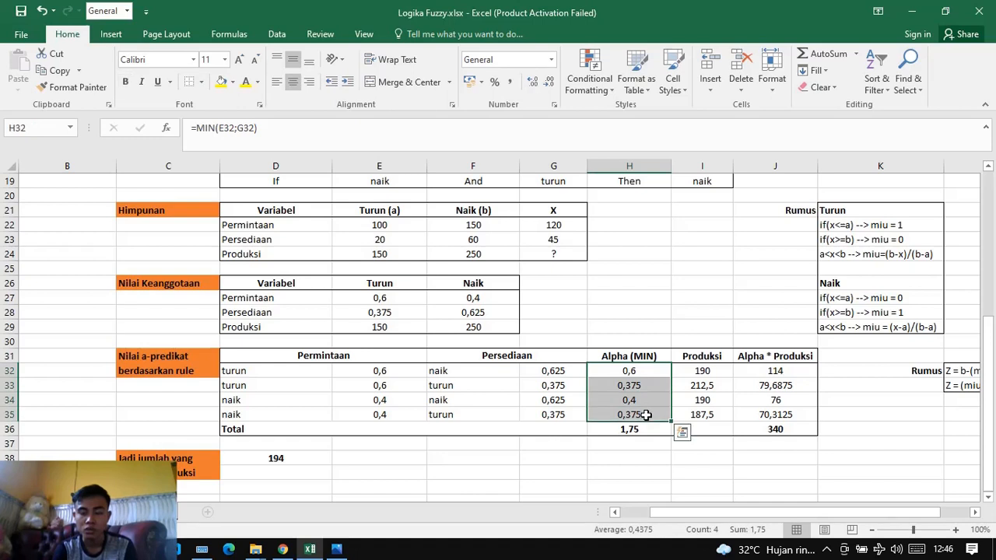
key("Return")
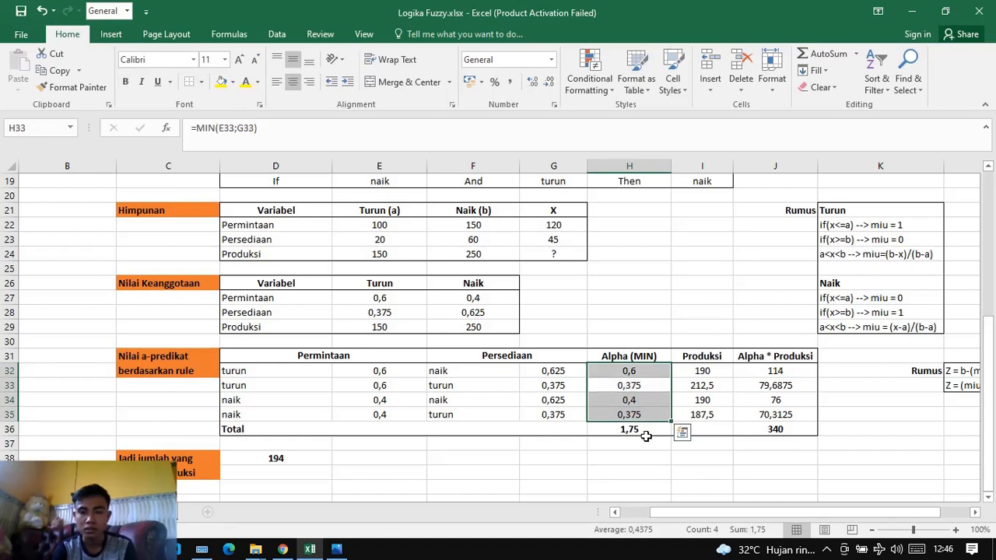
key("Return")
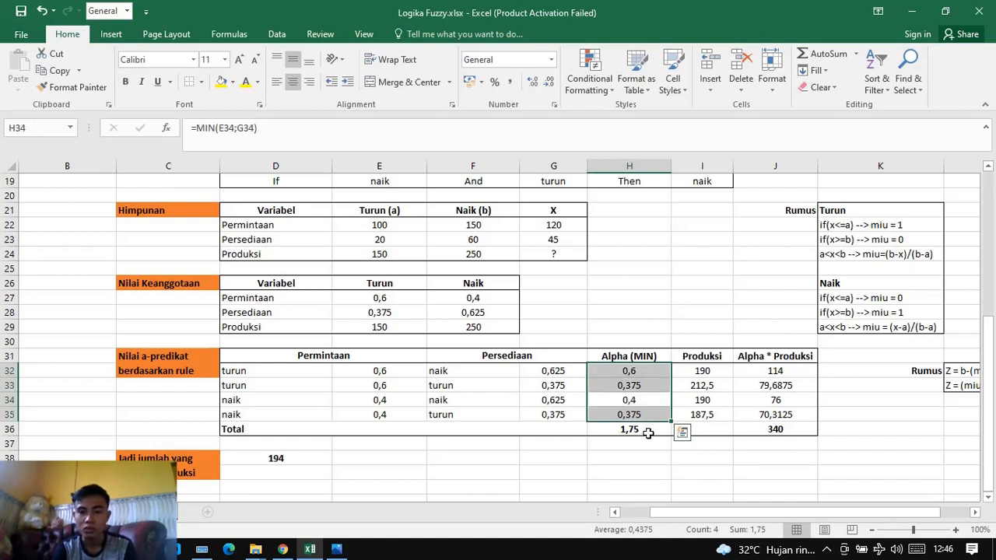
left_click(646, 430)
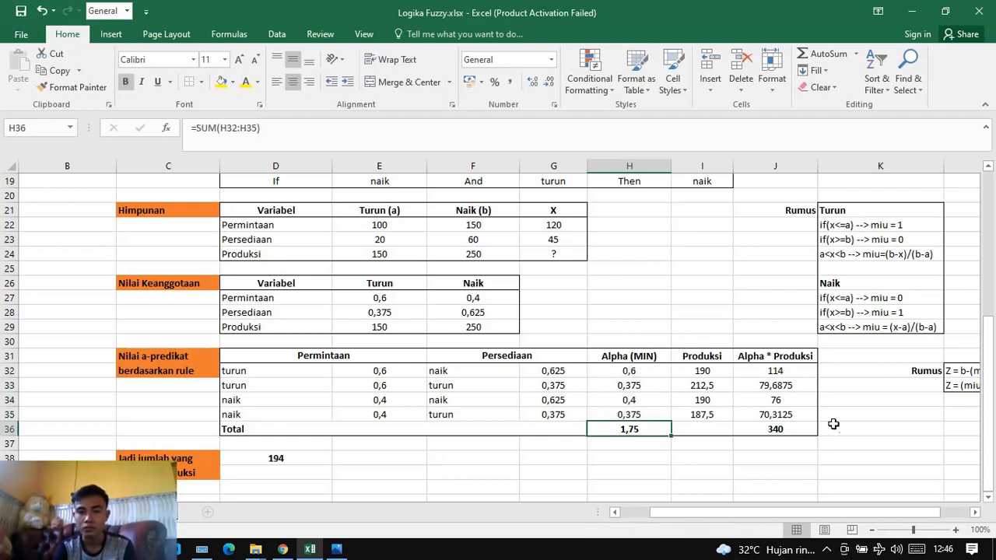
Step: Review the Alpha * Produksi total formula in J36 over J32:J35 and the final production quantity formula in D38
left_click(786, 431)
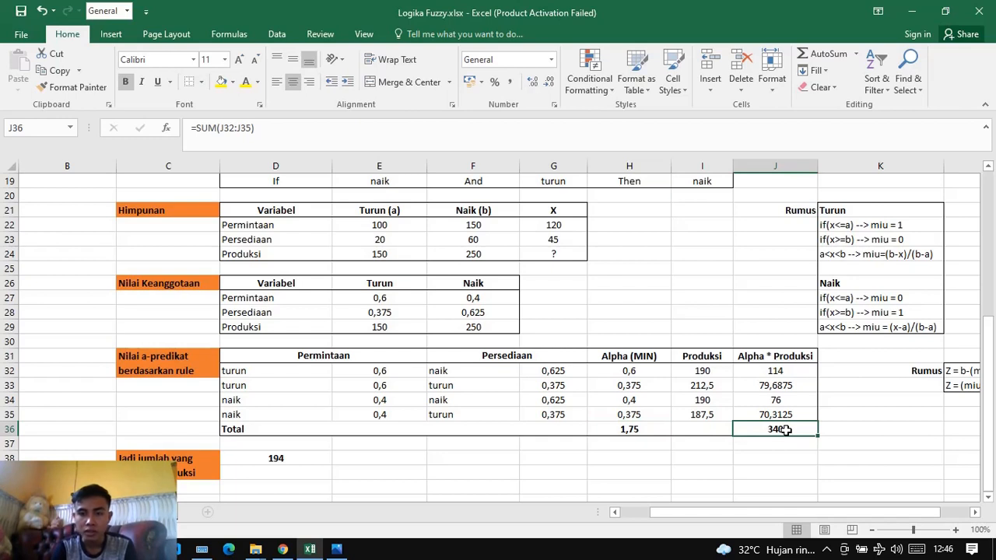
left_click_drag(784, 371, 787, 418)
key("Return")
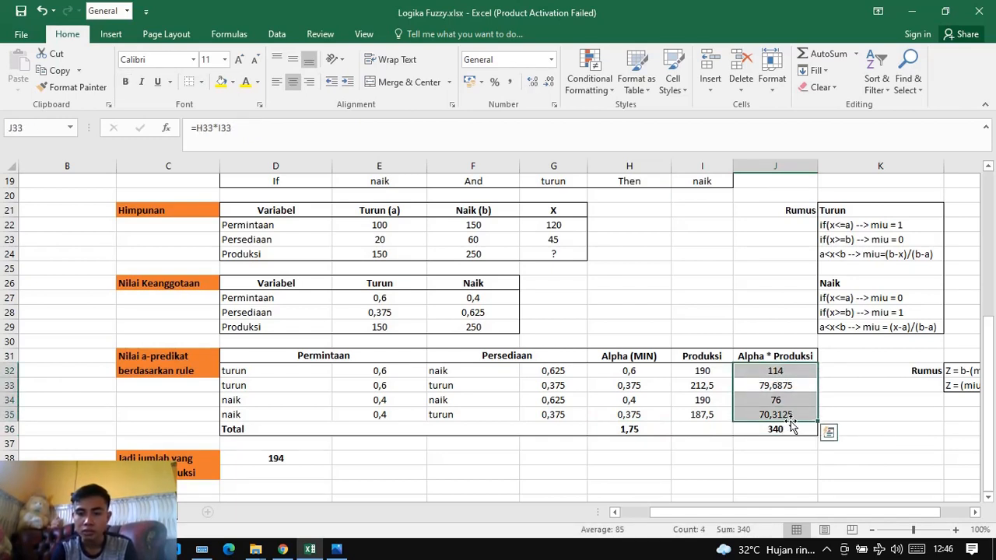
left_click(796, 434)
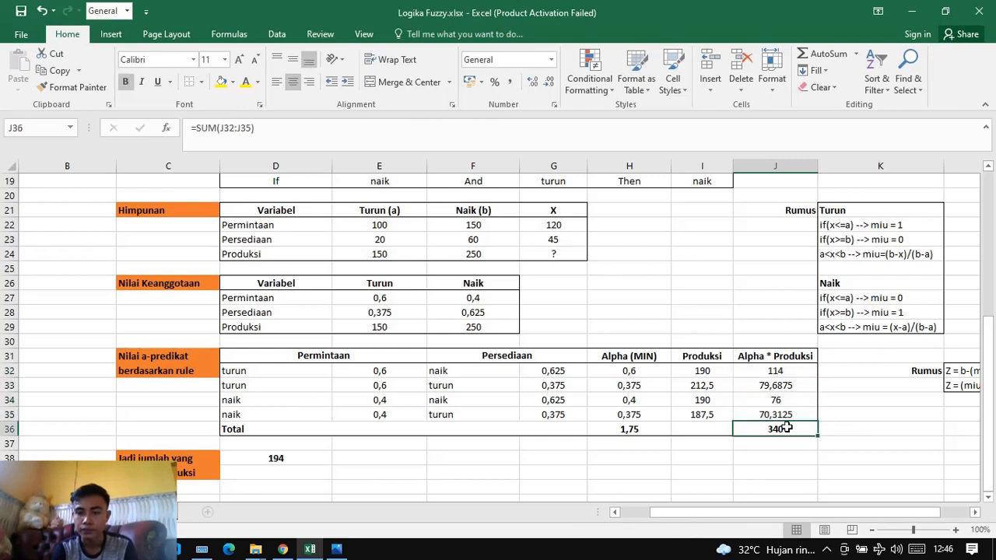
double_click(787, 430)
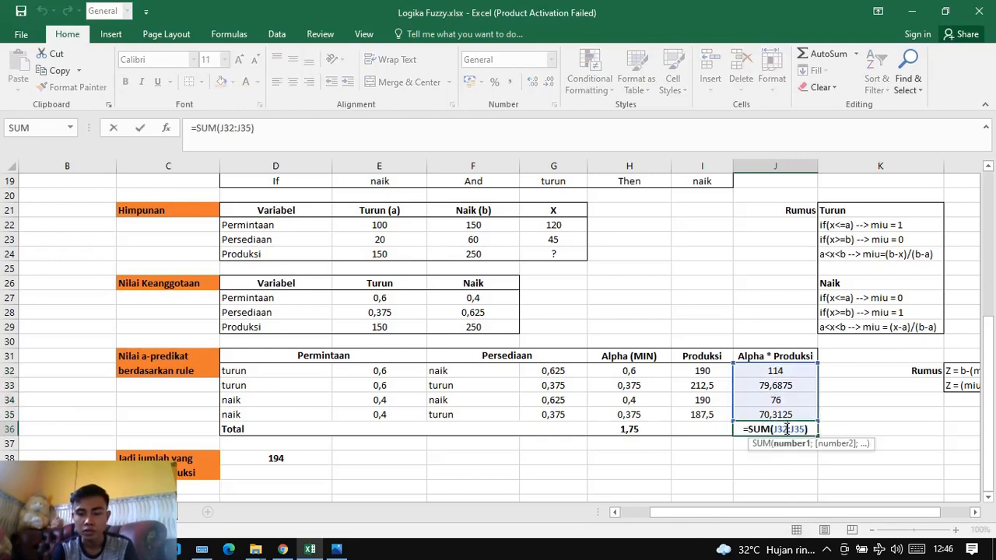
key("Return")
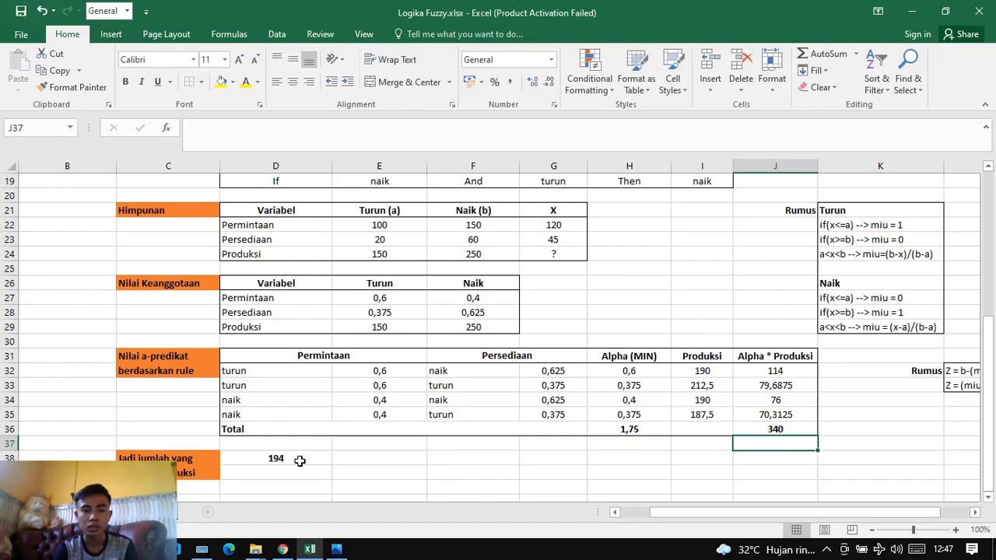
double_click(300, 460)
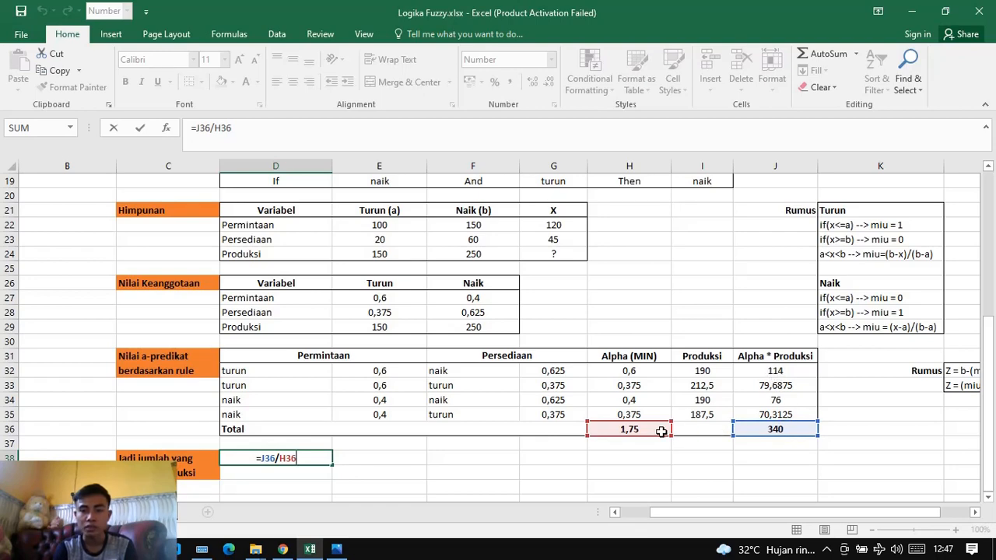
key("Return")
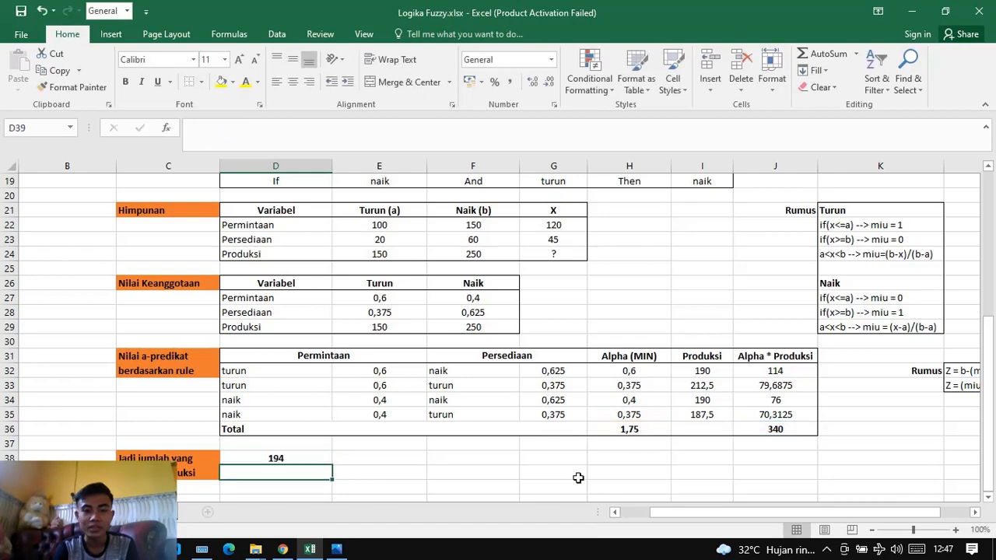